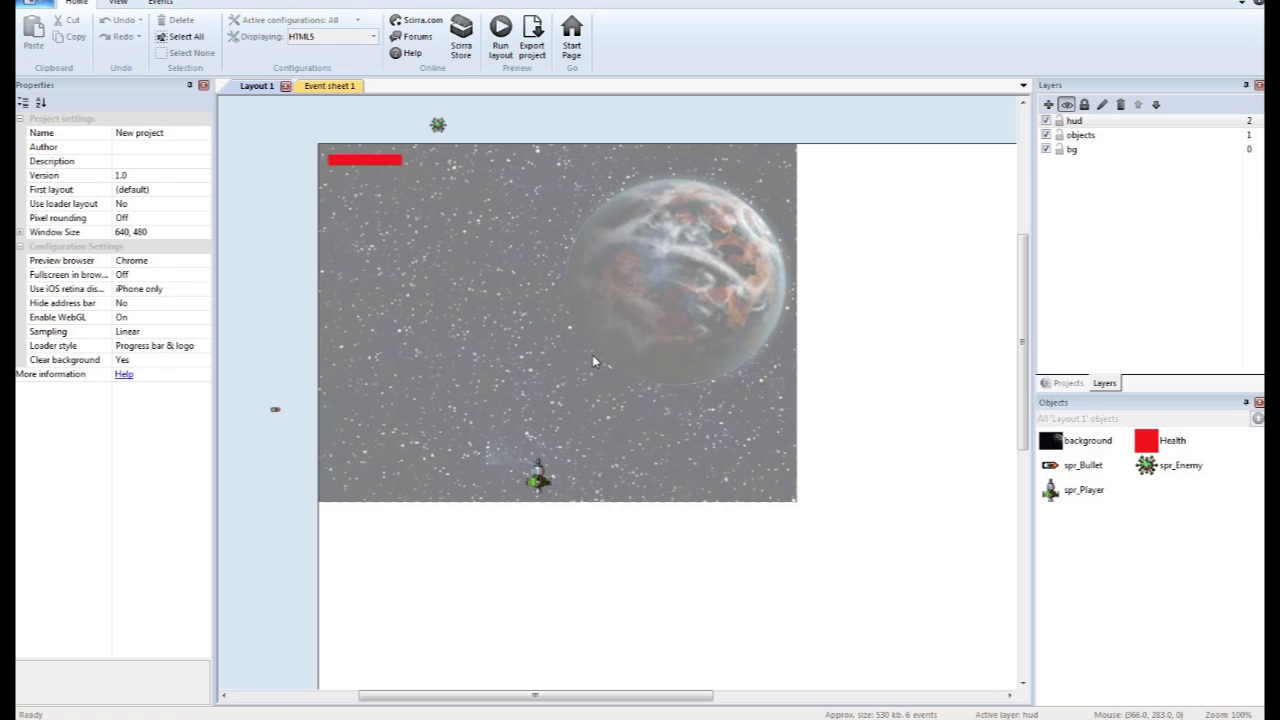
Insert a new Text object on the layout and name it txtCombo.
click(268, 200)
right_click(268, 206)
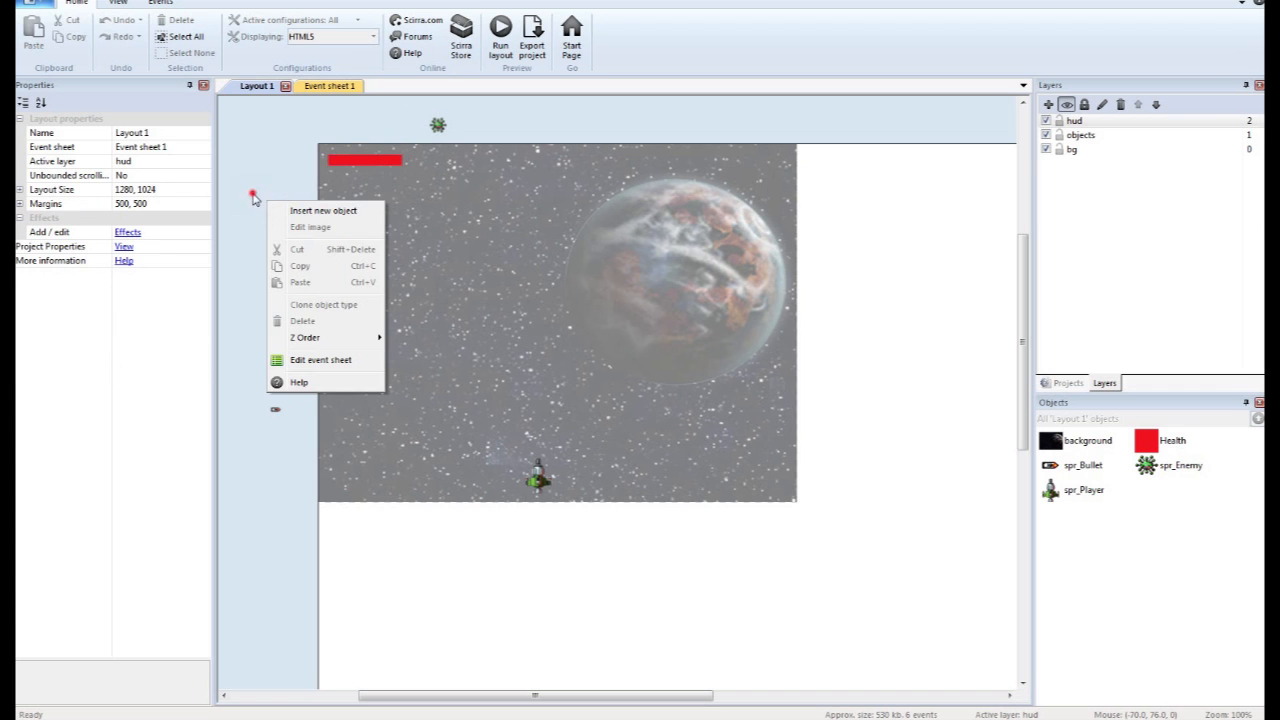
click(300, 212)
double_click(315, 425)
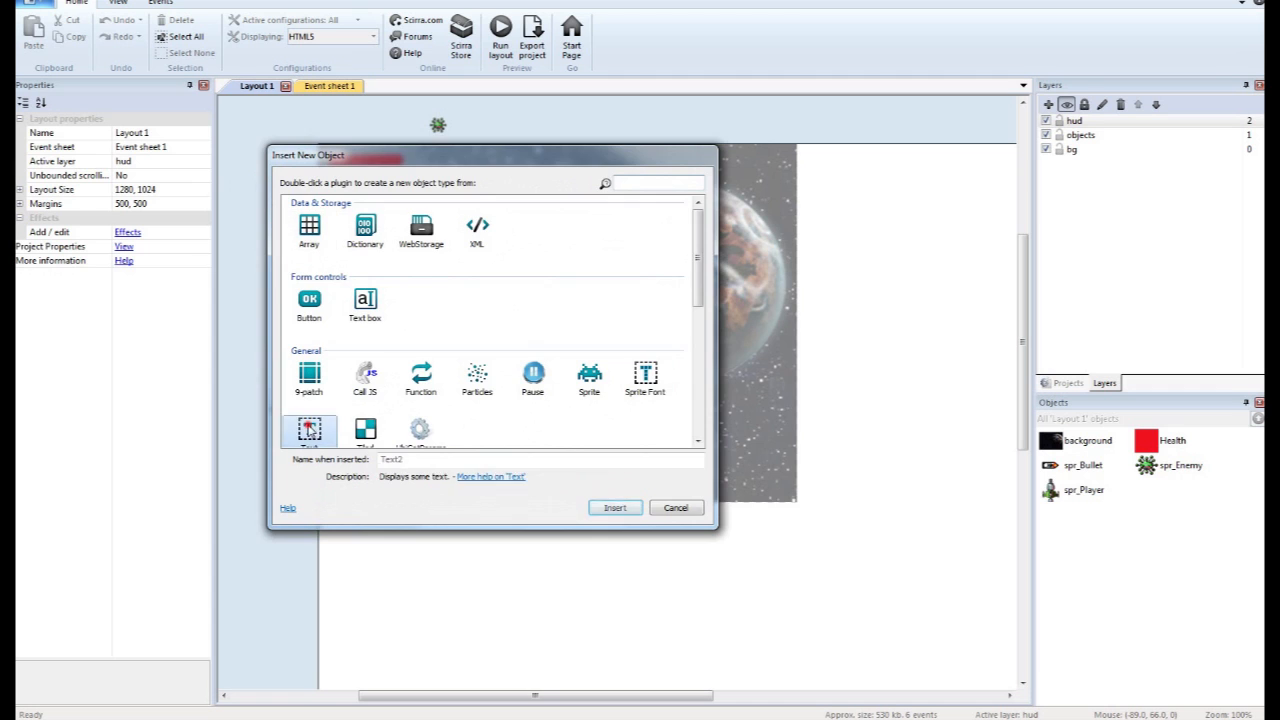
click(294, 232)
click(150, 132)
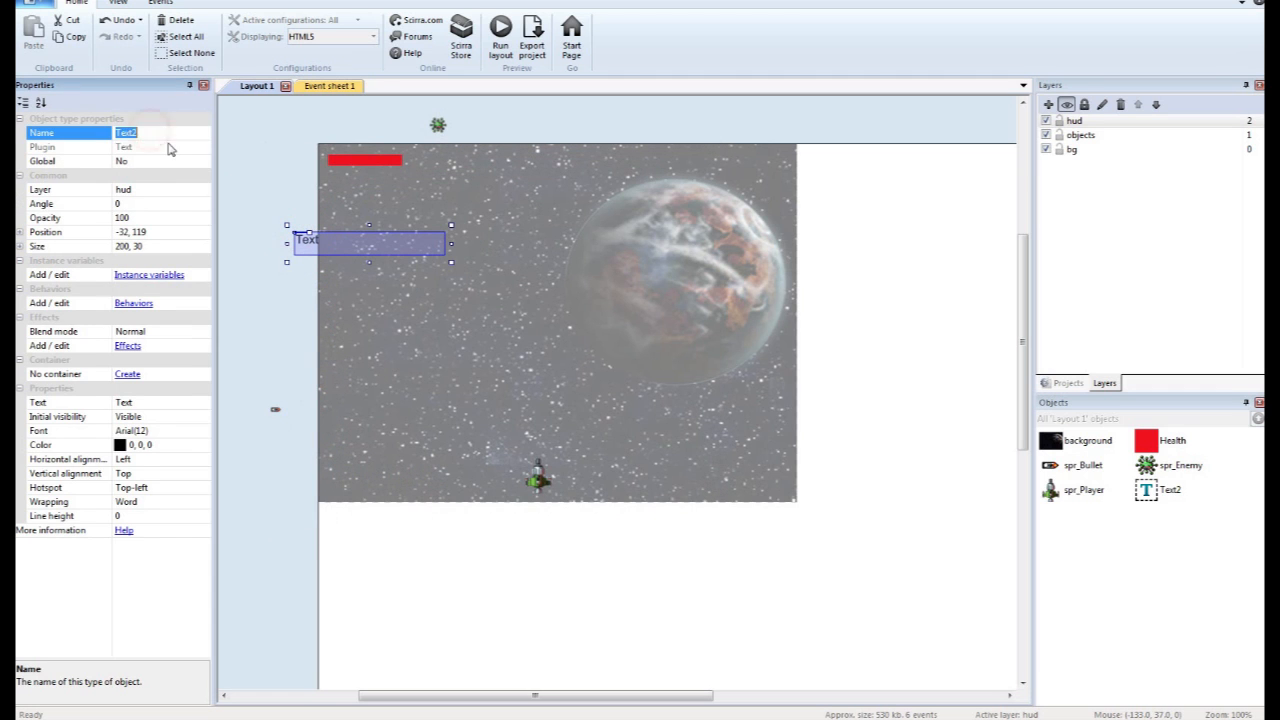
text(txtCombo)
click(186, 432)
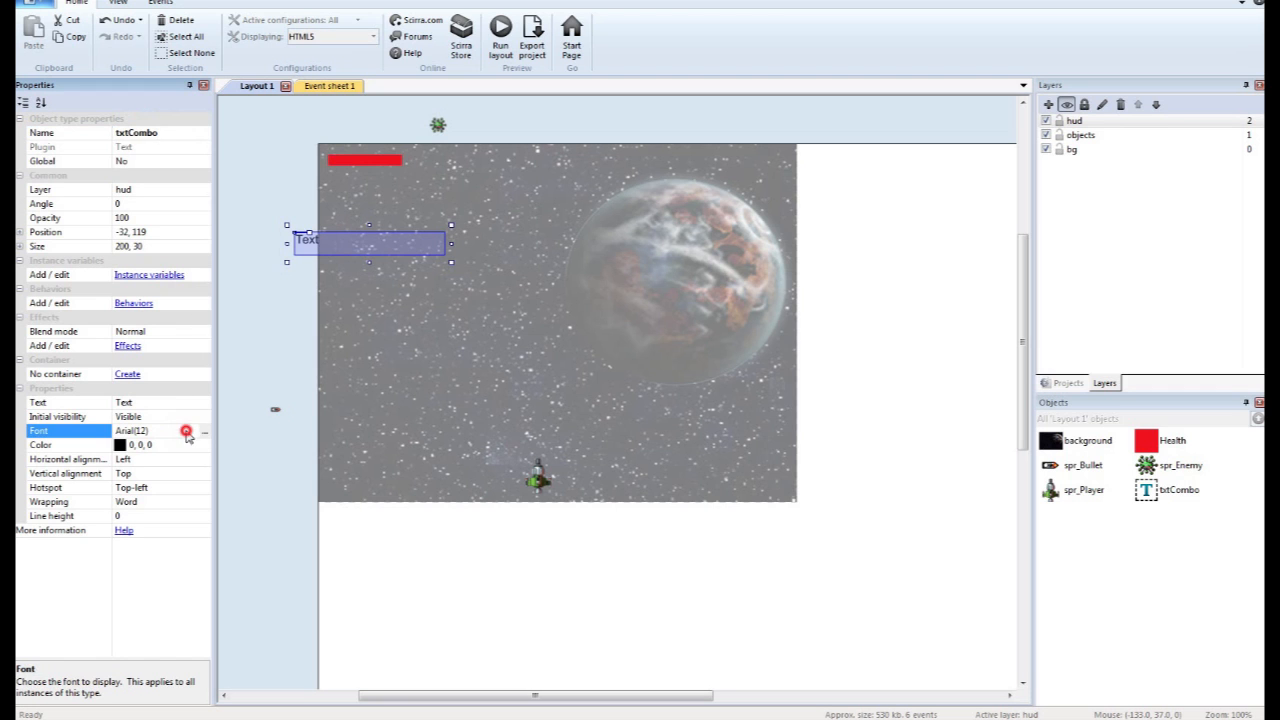
Make txtCombo bold and yellow and set its text to 'Combo:'.
click(204, 432)
click(627, 323)
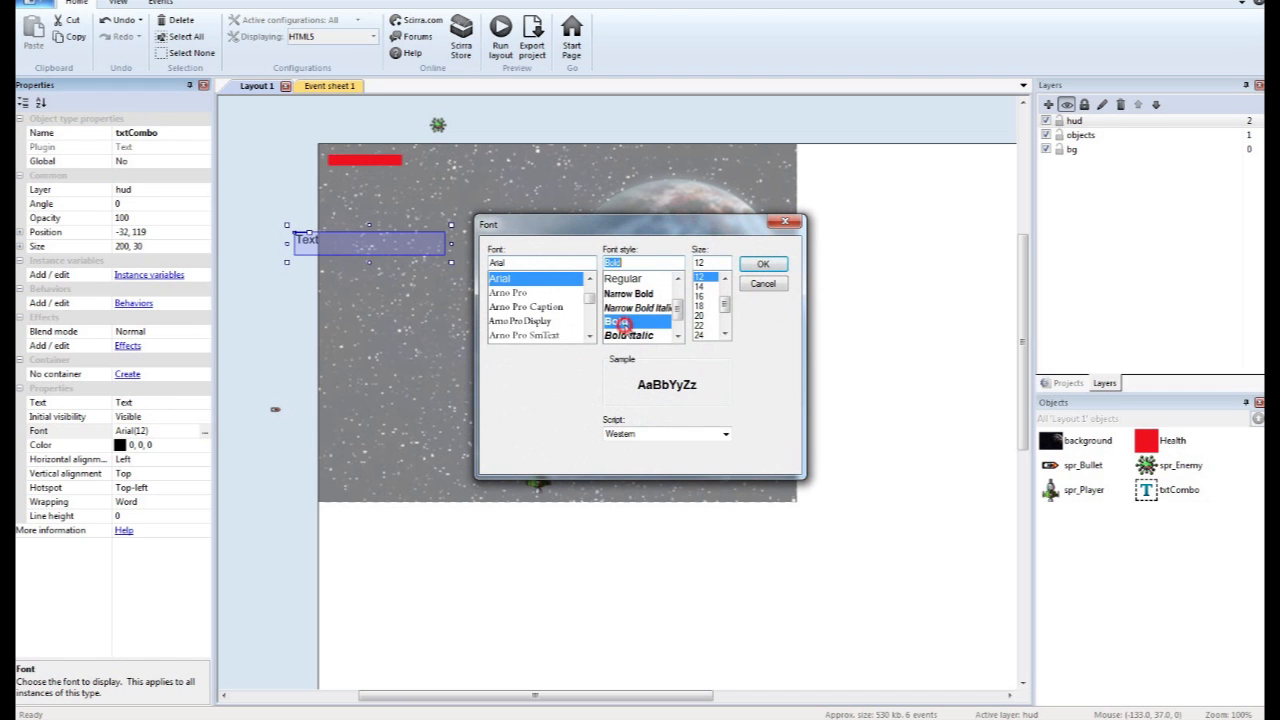
click(763, 264)
click(204, 444)
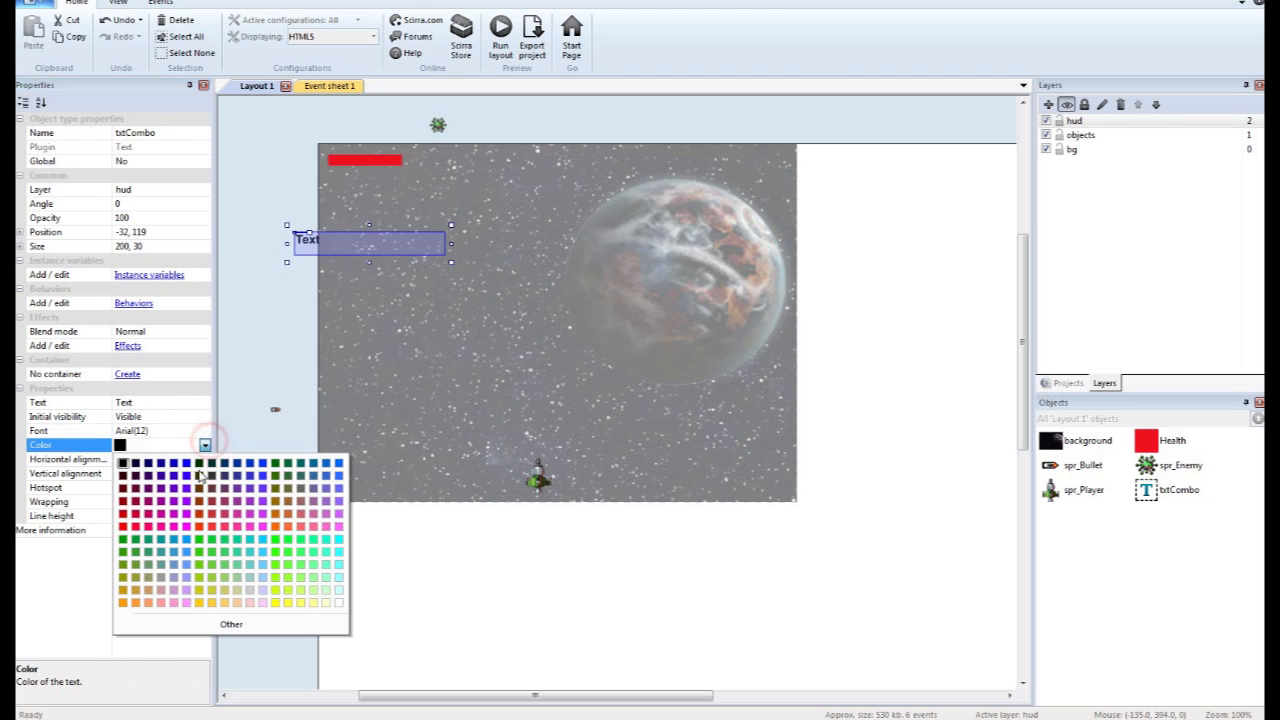
click(276, 604)
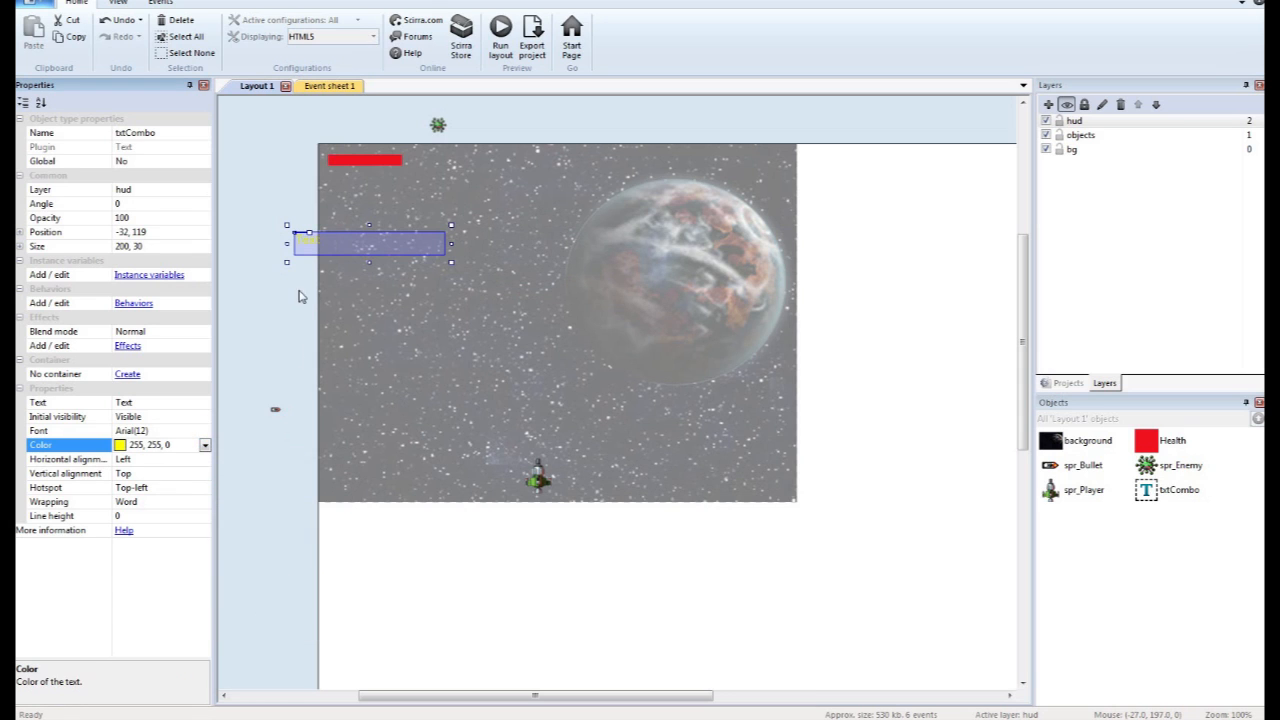
click(160, 402)
text(Combo:)
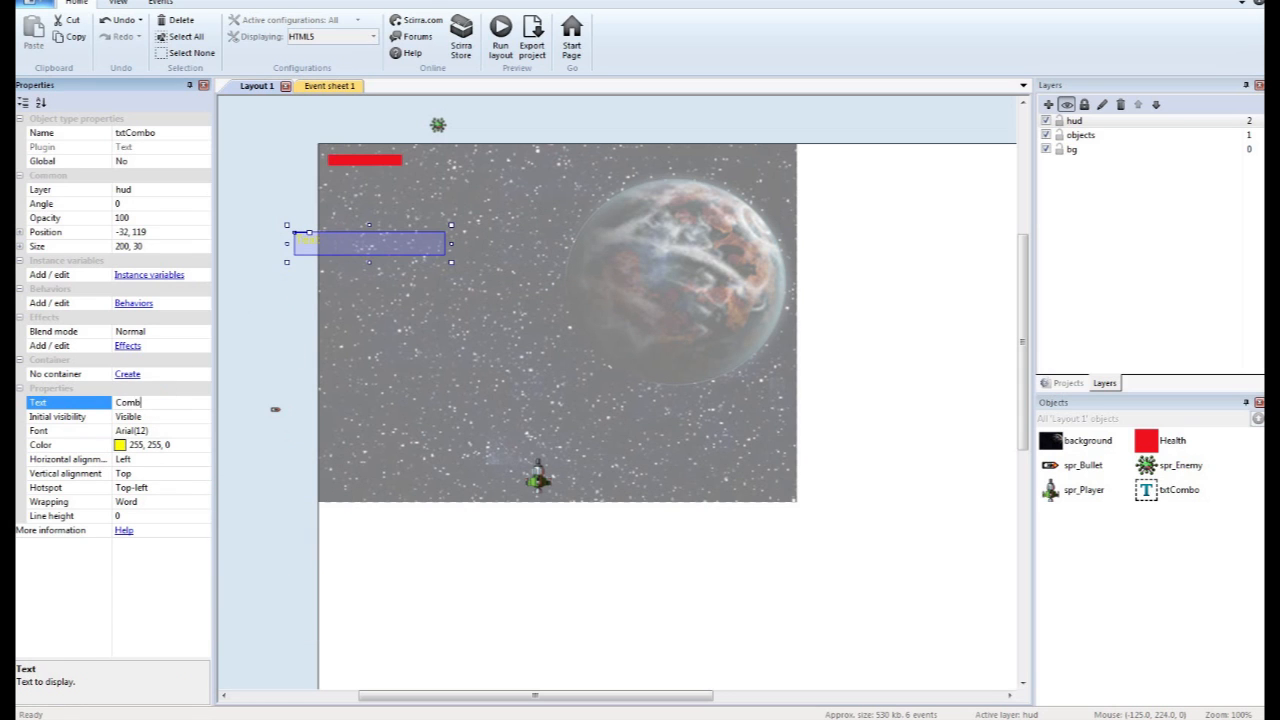
Move the Combo: text to the top centre of the layout.
click(305, 320)
drag(305, 245, 555, 153)
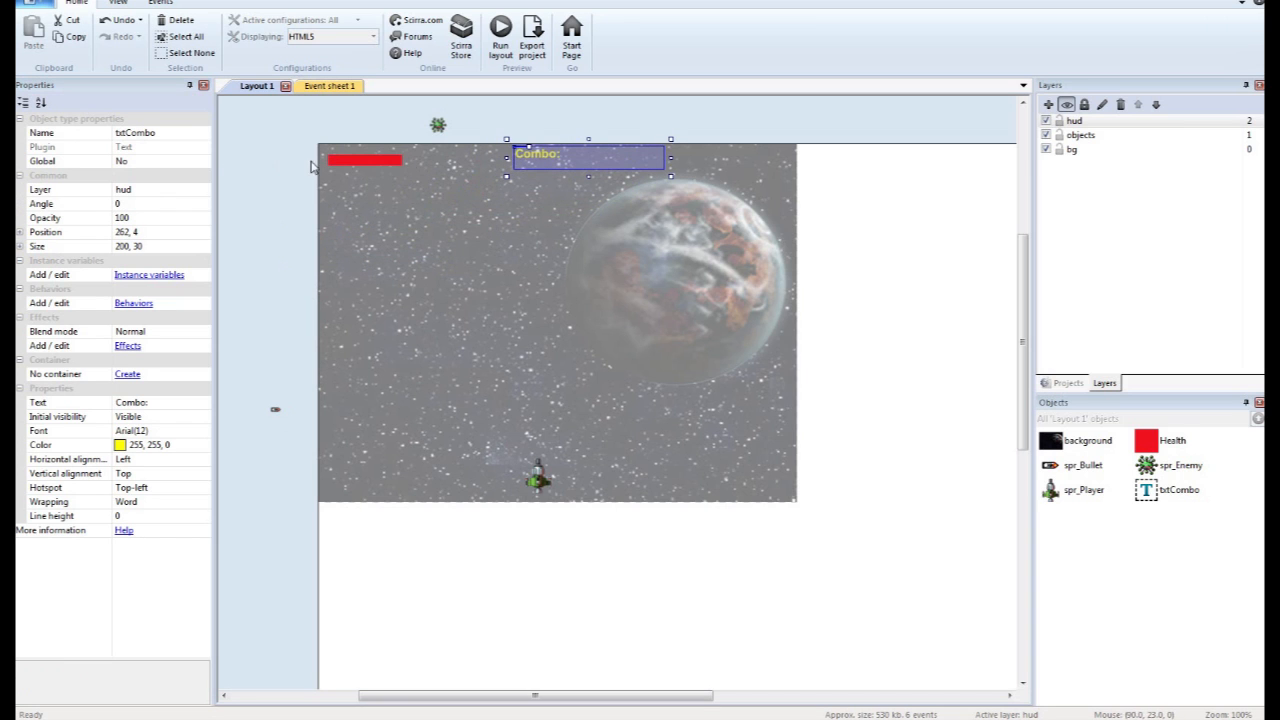
right_click(555, 162)
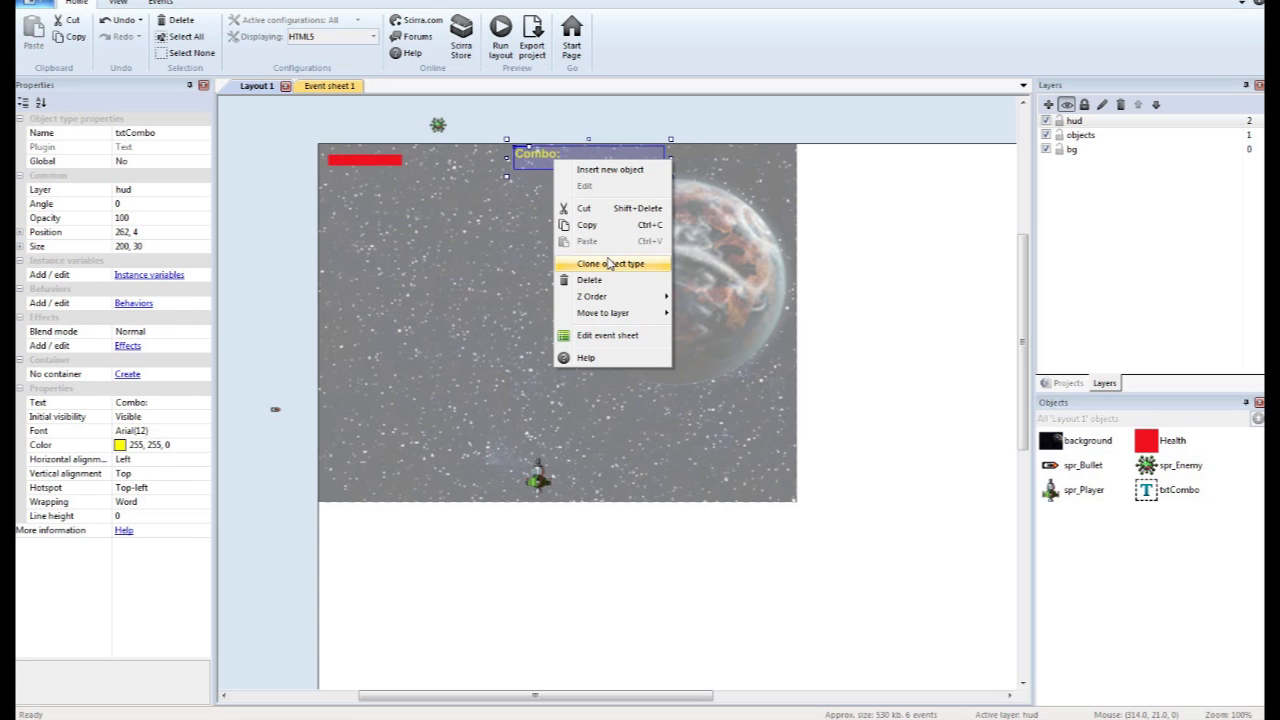
Clone txtCombo into a new text named txtScore reading 'Score:'.
click(607, 263)
click(278, 244)
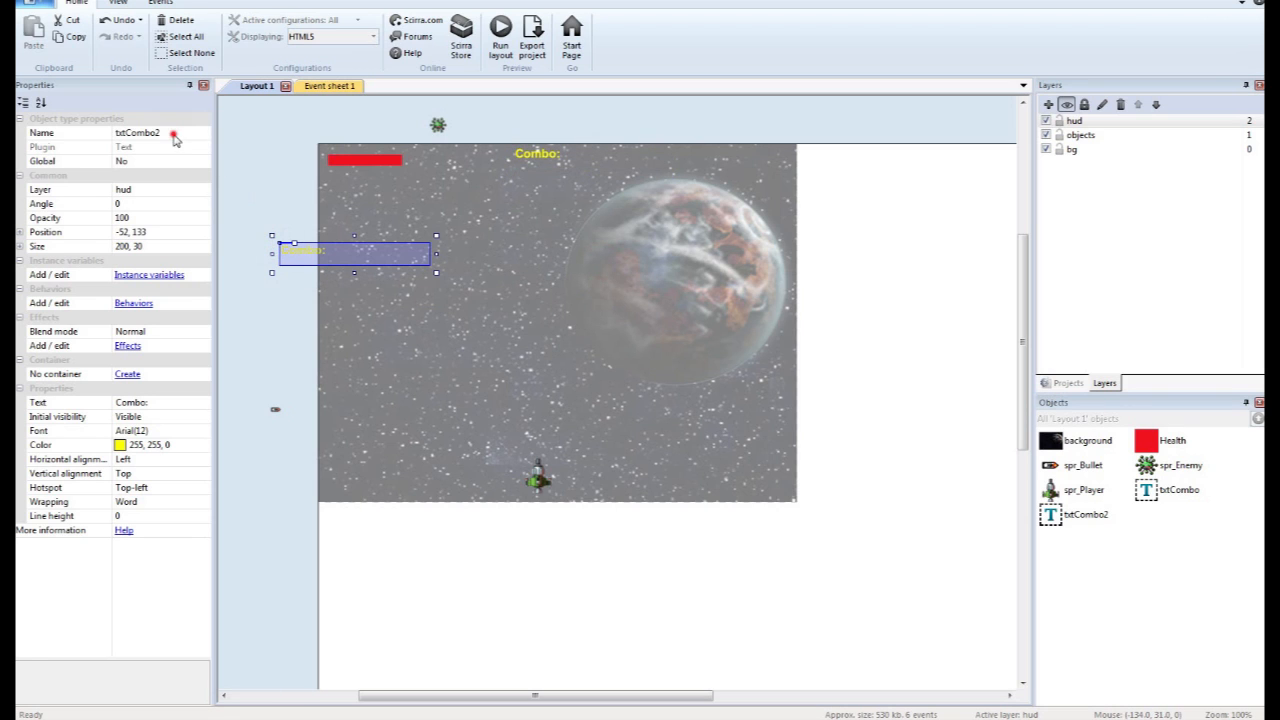
click(173, 135)
text(txtScore)
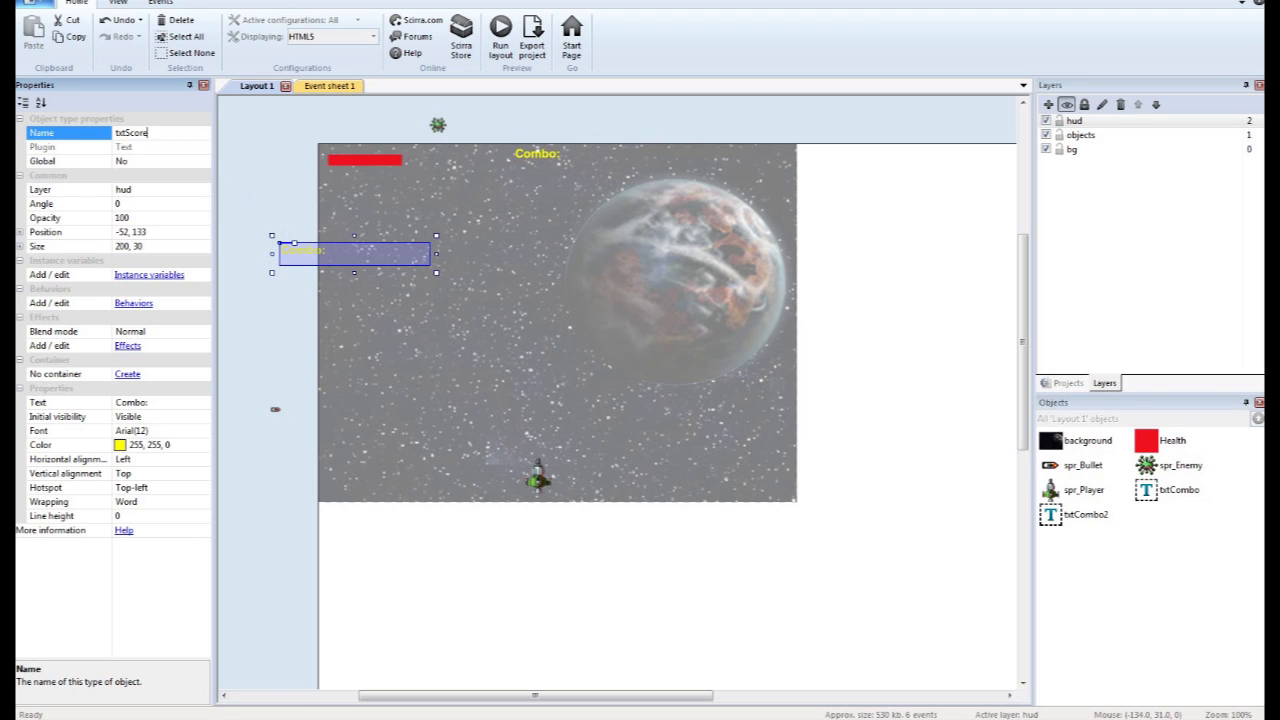
click(180, 403)
text(t)
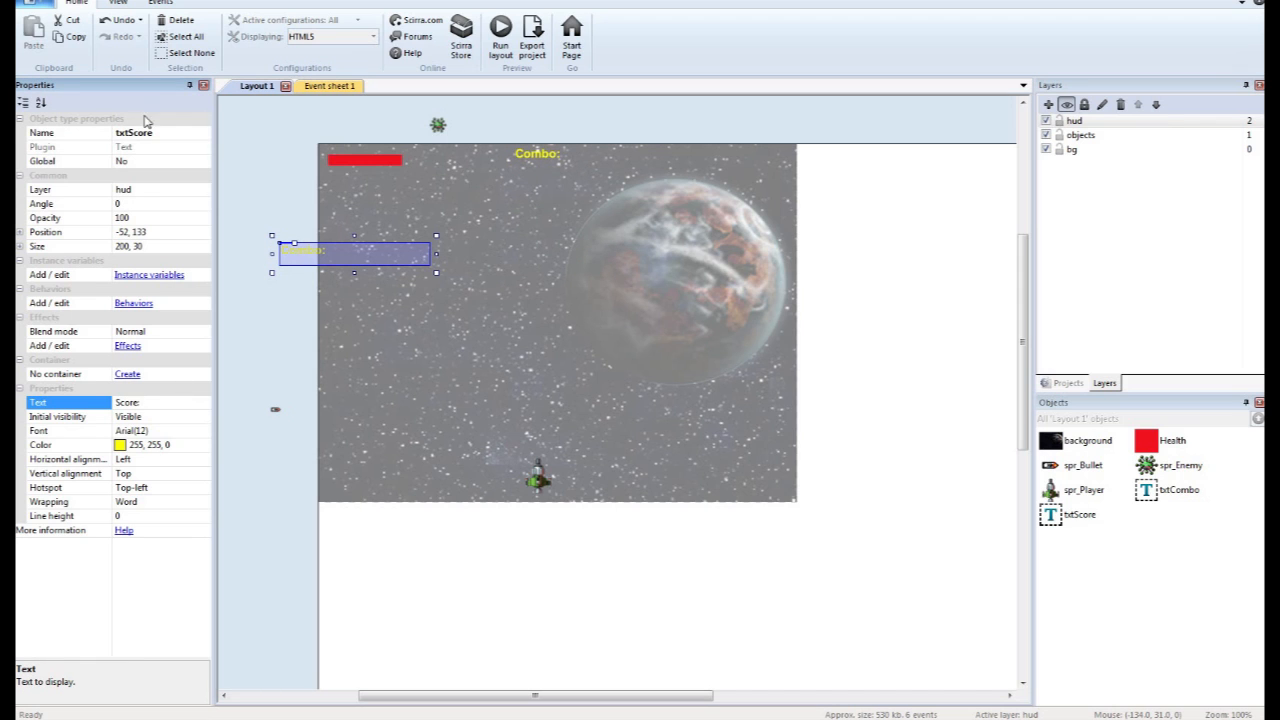
Place Score: just below the health bar and nudge Combo: slightly left.
click(295, 265)
drag(295, 258, 348, 183)
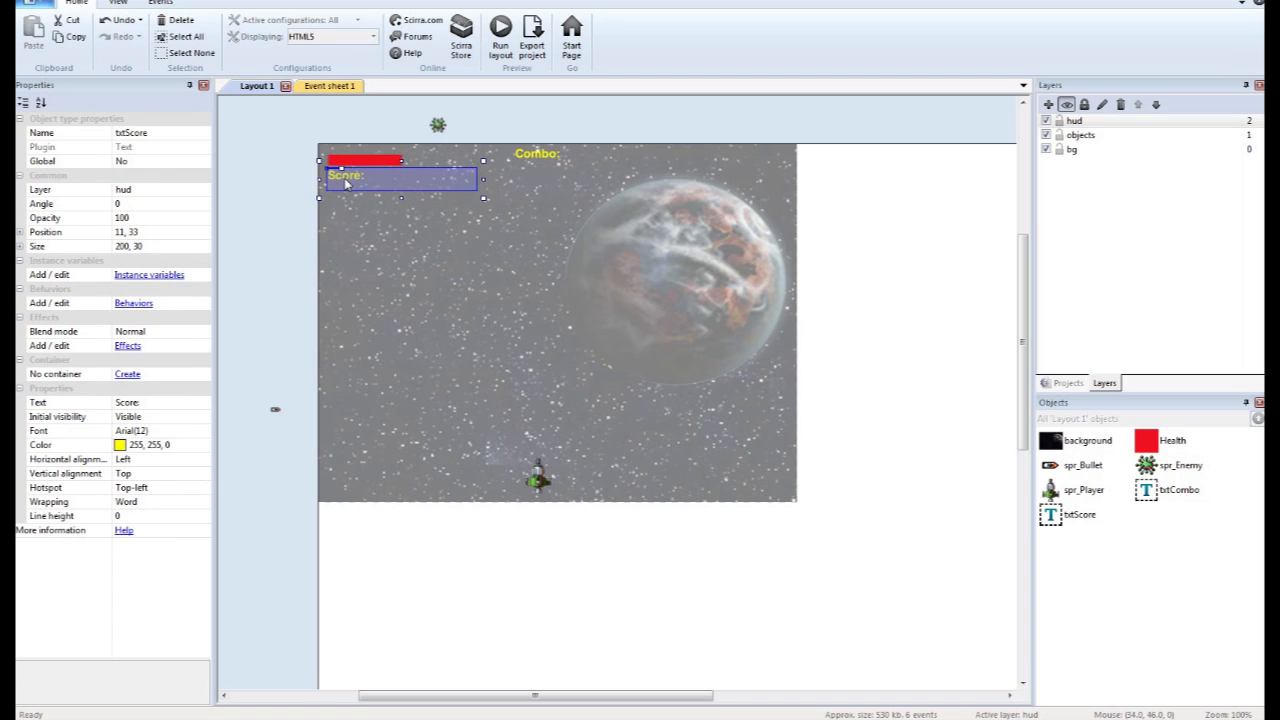
click(268, 175)
click(520, 158)
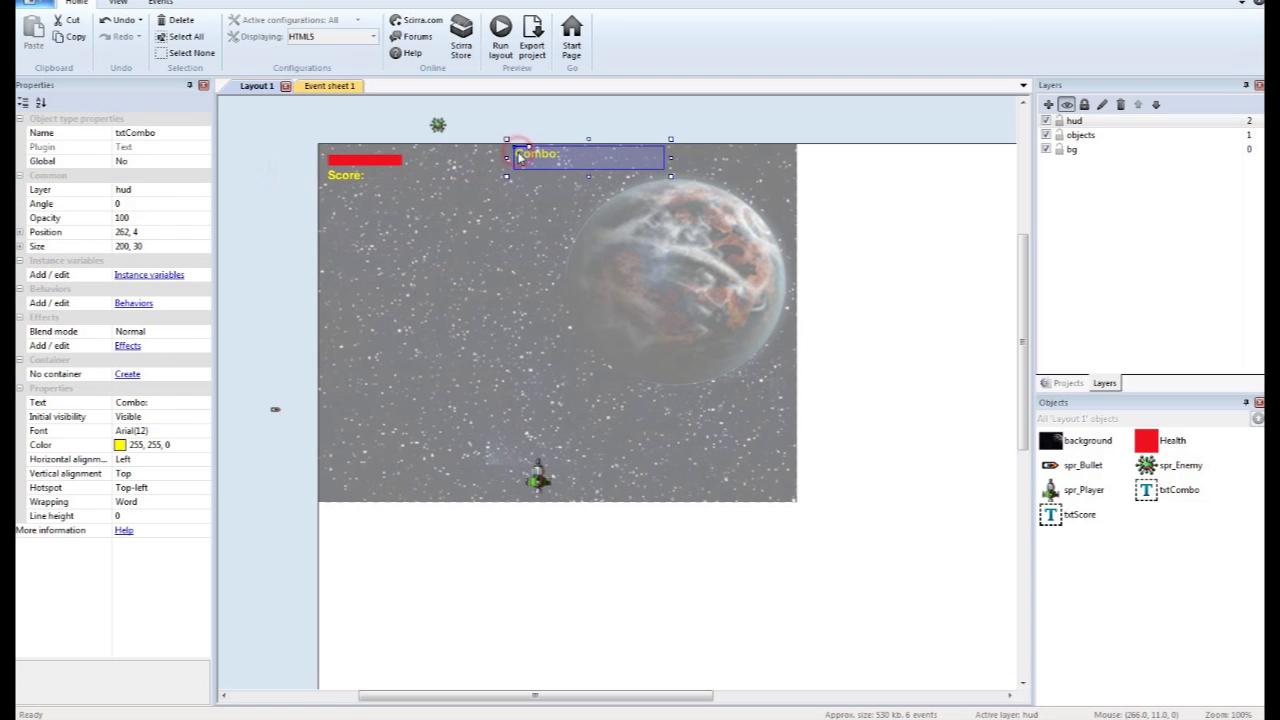
drag(521, 158, 499, 161)
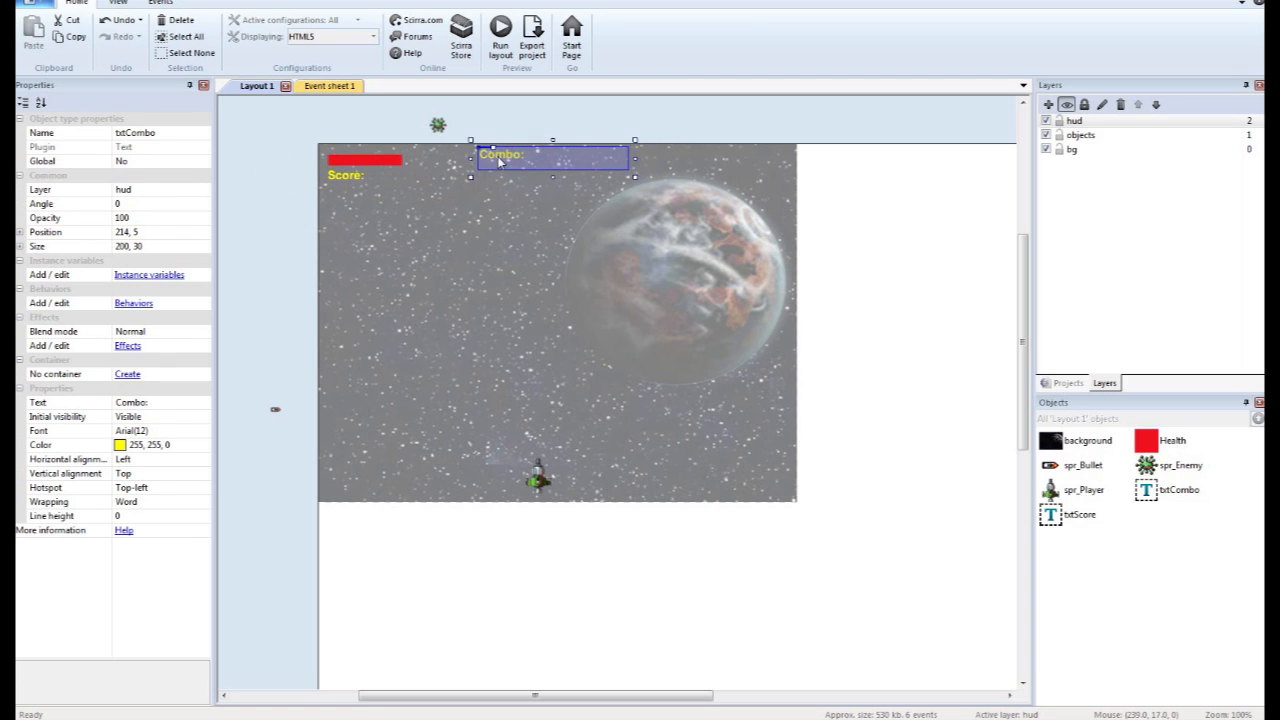
click(310, 118)
click(328, 85)
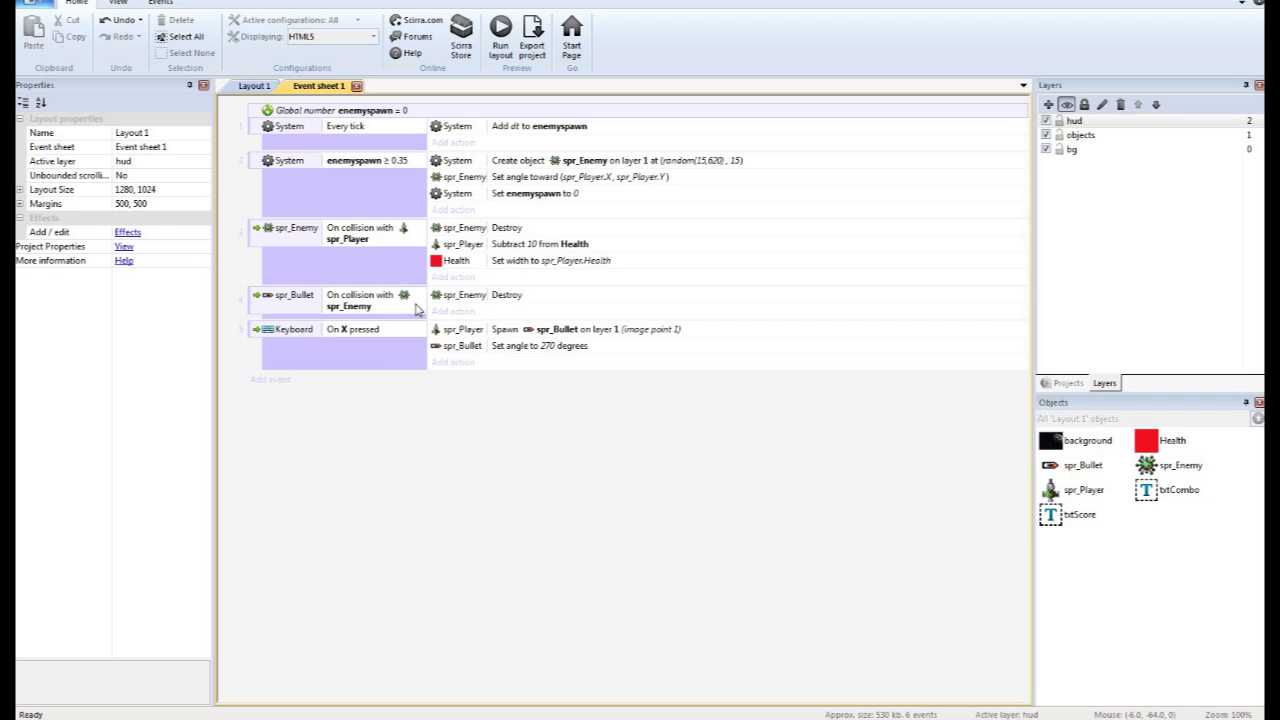
Add a global number variable ComboTimer with initial value 0.
click(554, 420)
right_click(368, 440)
click(430, 500)
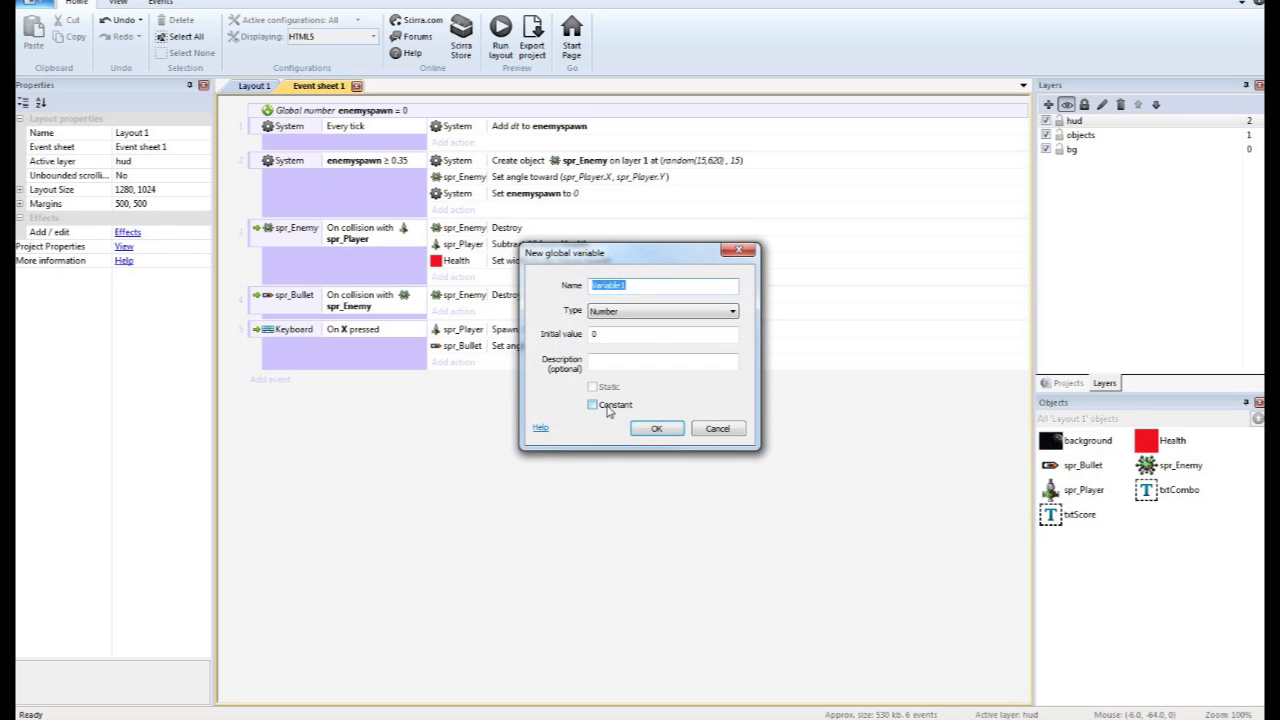
text(ComboTimer)
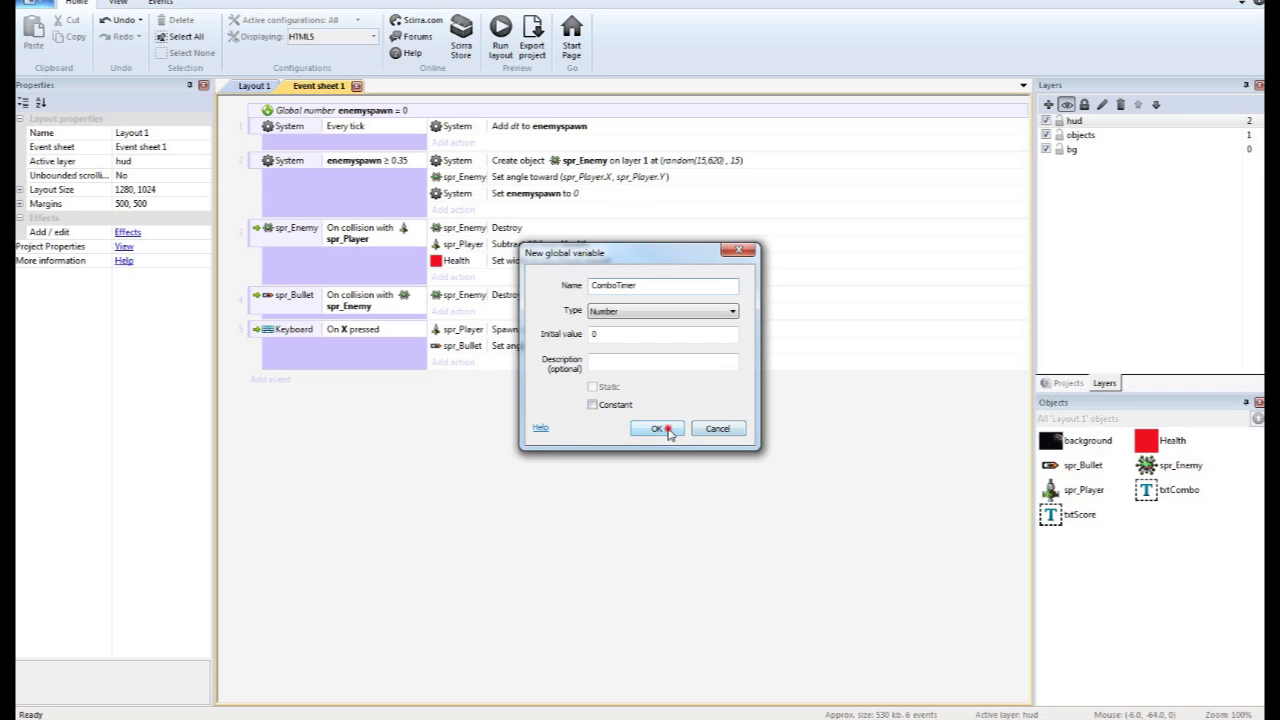
click(665, 430)
Add a global number variable ComboMultiplyer with initial value 1.
right_click(480, 435)
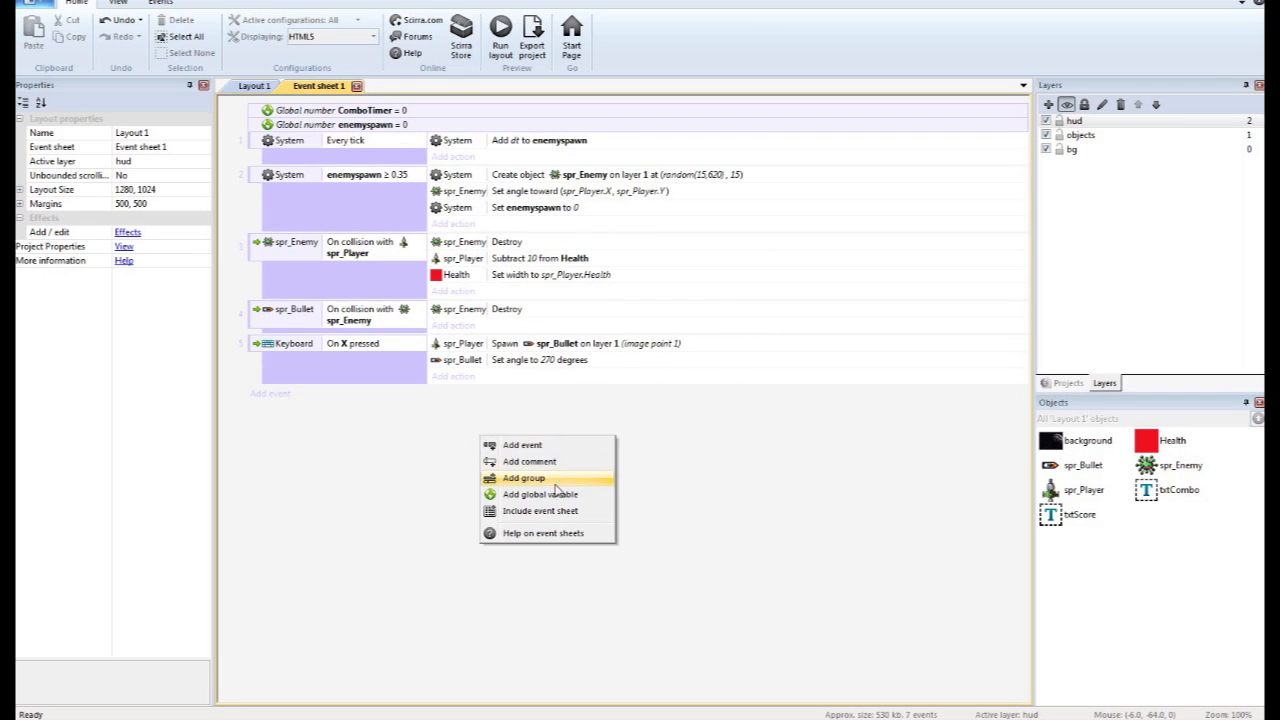
click(540, 494)
text(S)
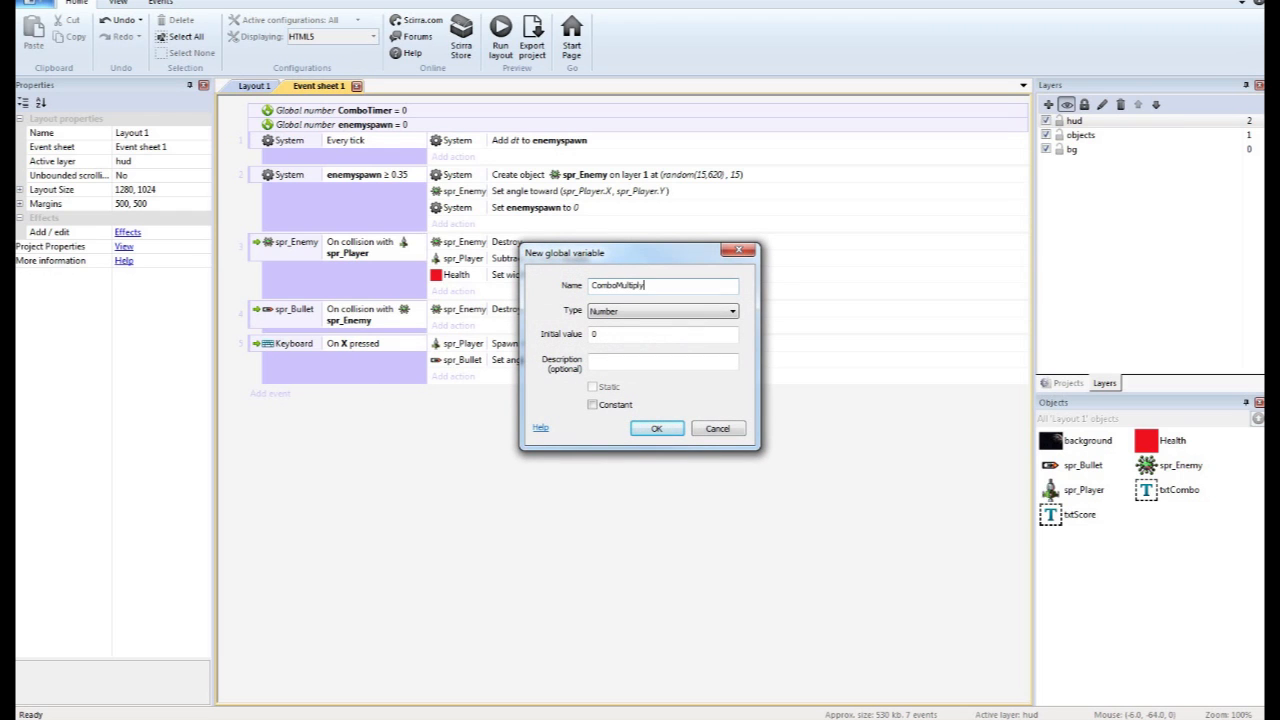
click(630, 334)
text(1)
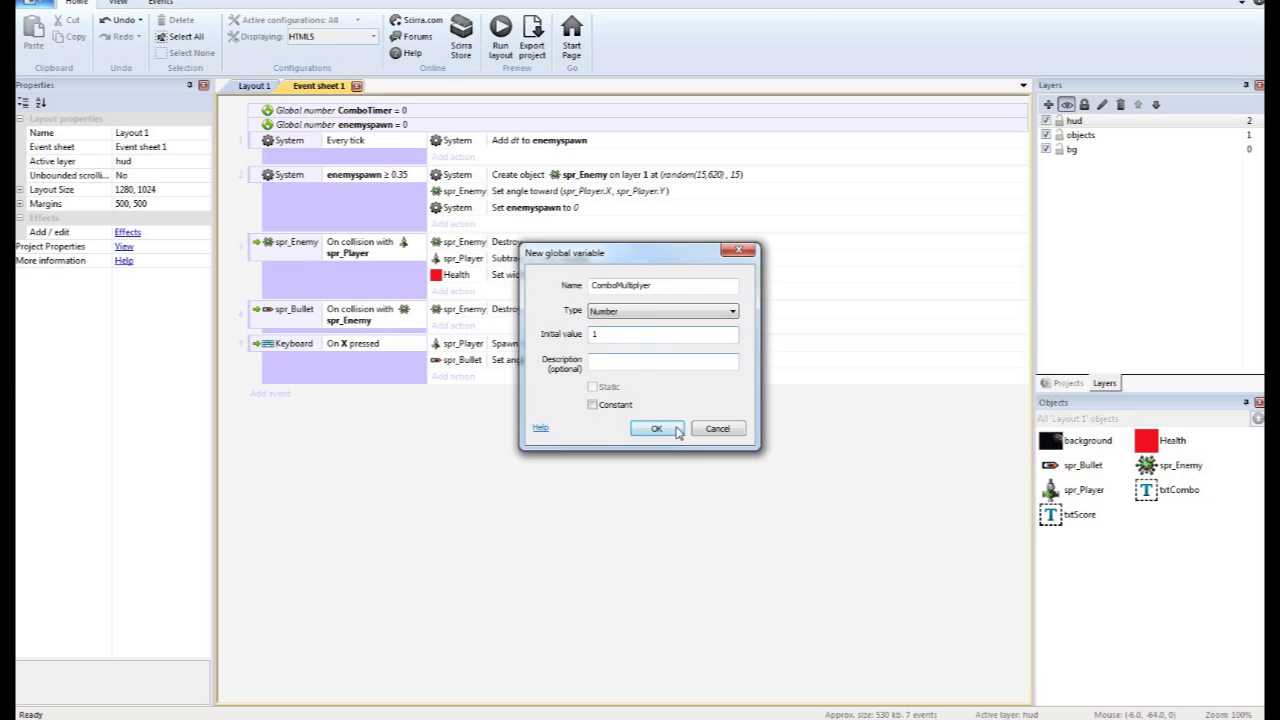
click(656, 428)
Add a global number variable Score with initial value 0.
right_click(457, 480)
click(513, 540)
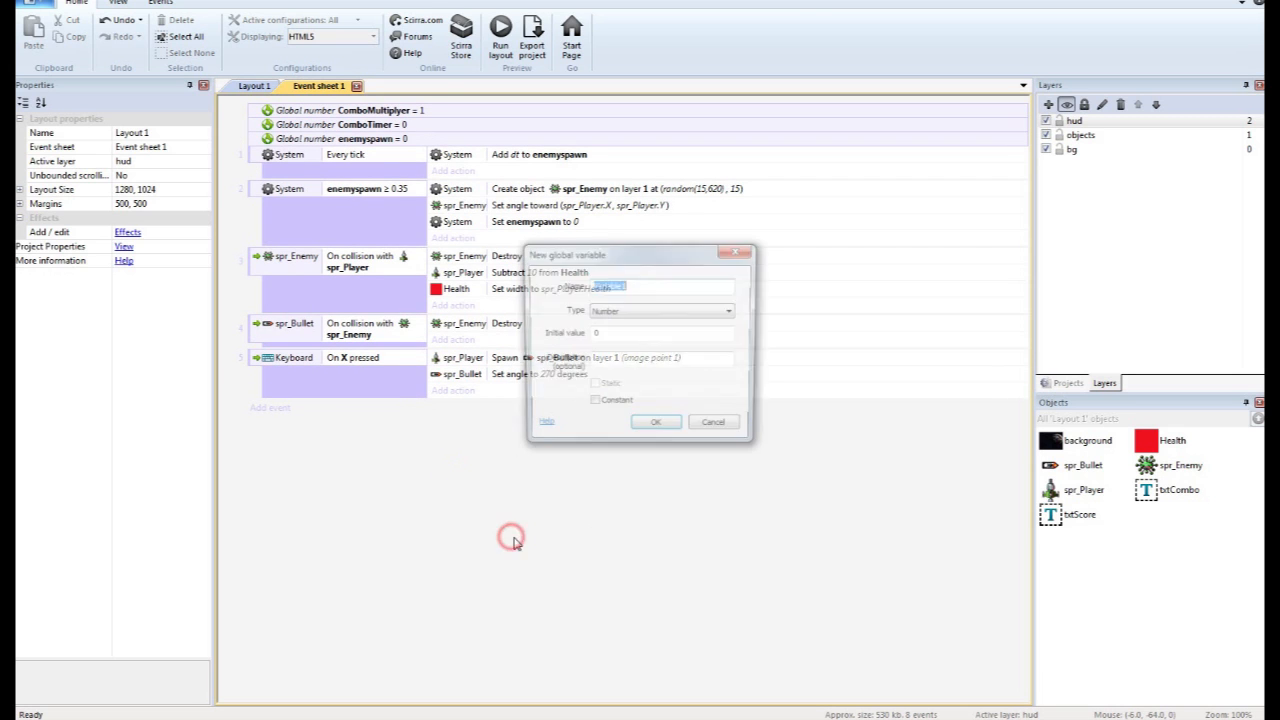
text(Score)
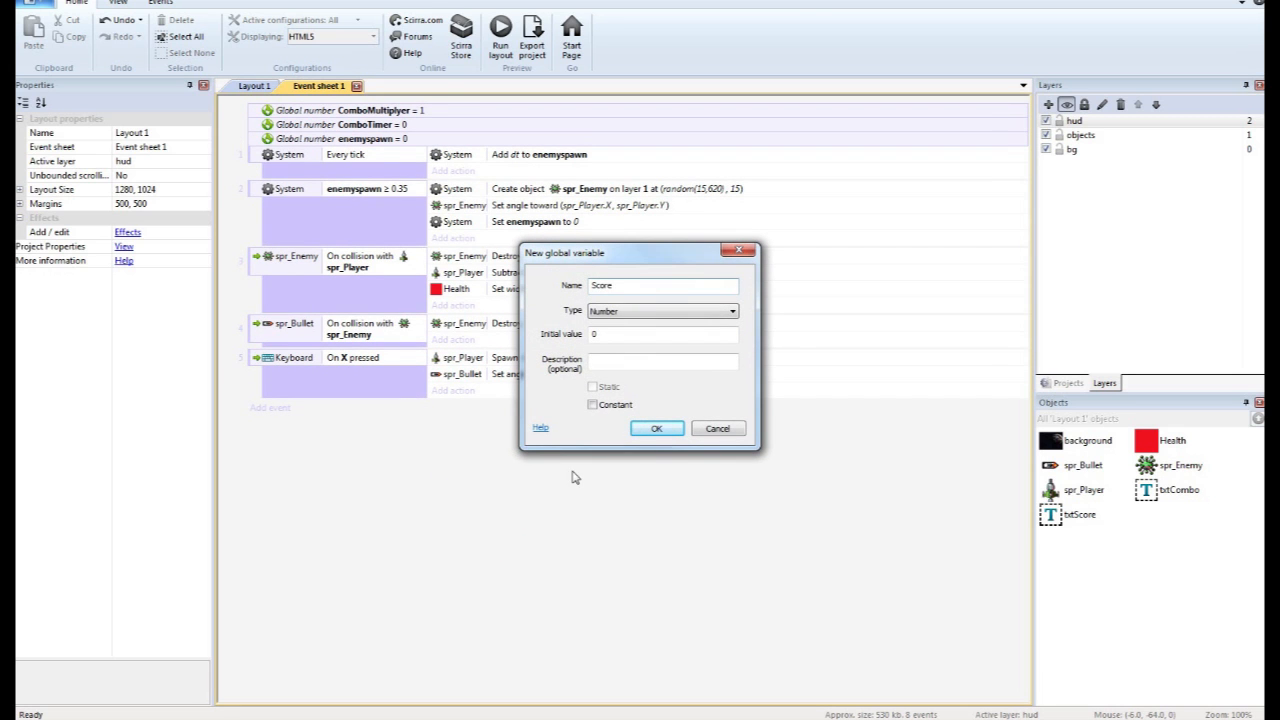
click(656, 428)
click(556, 541)
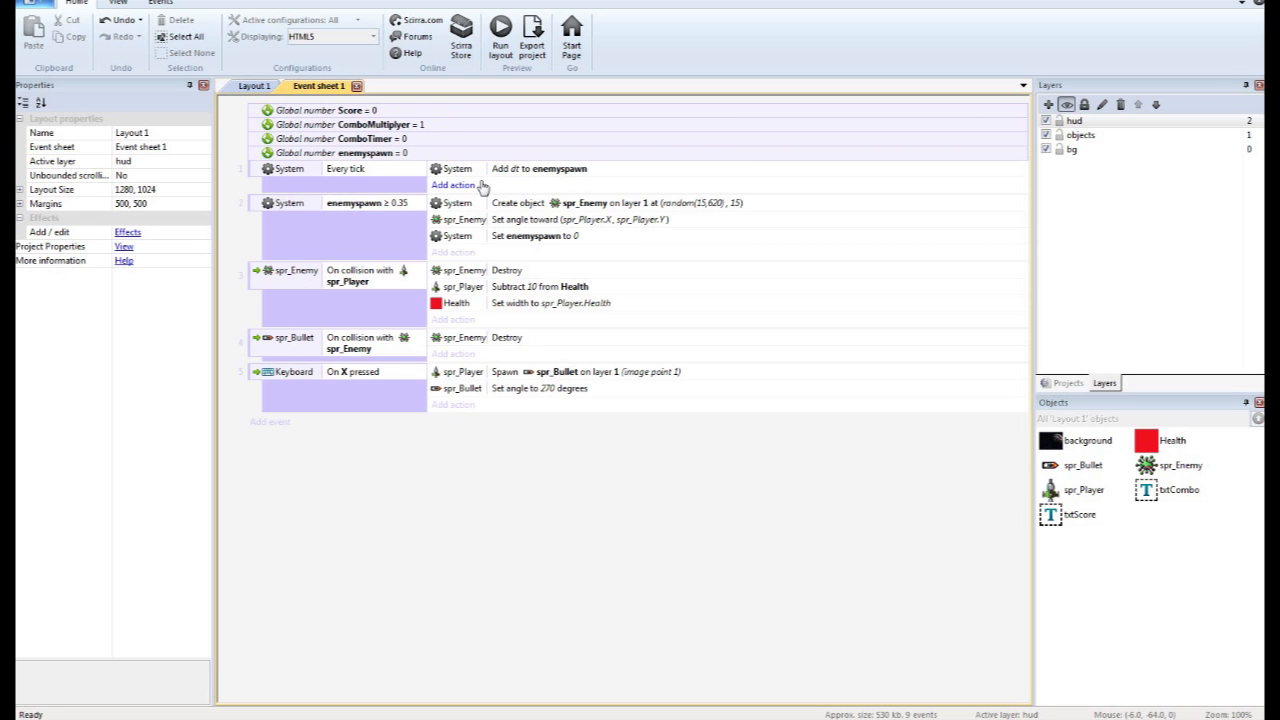
Add a System action to Every tick that adds dt to ComboTimer.
click(452, 185)
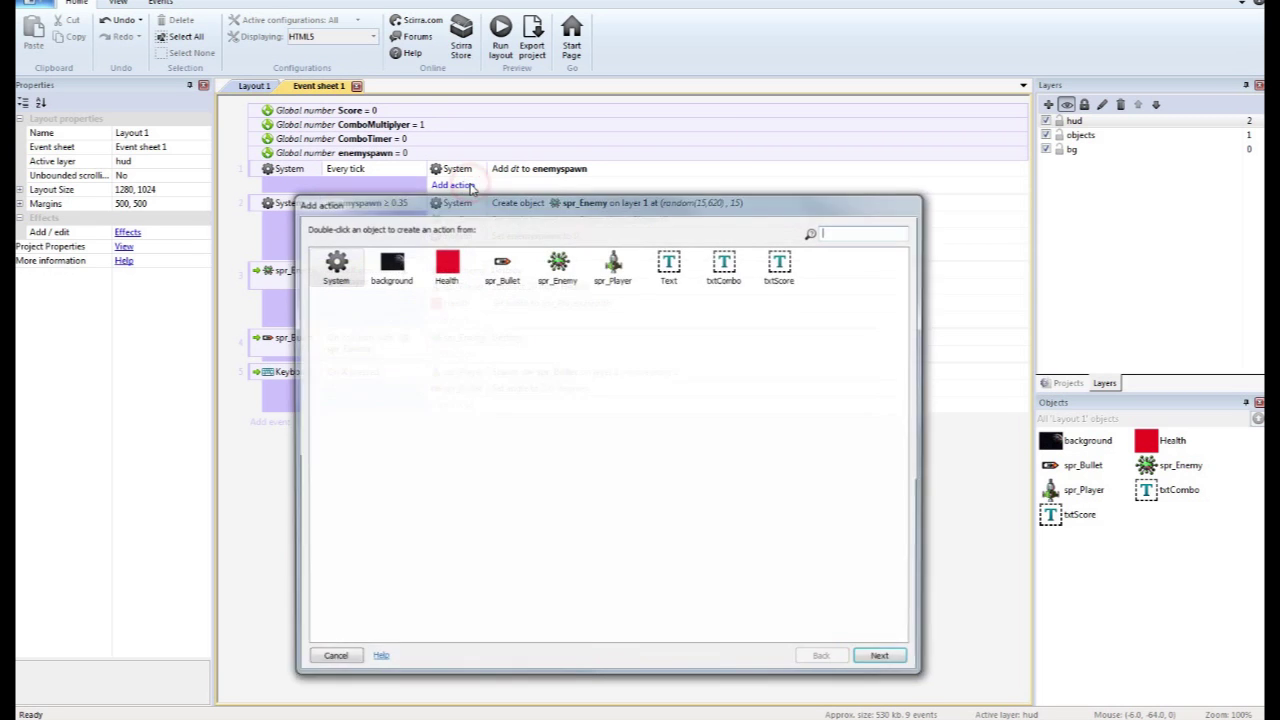
double_click(333, 266)
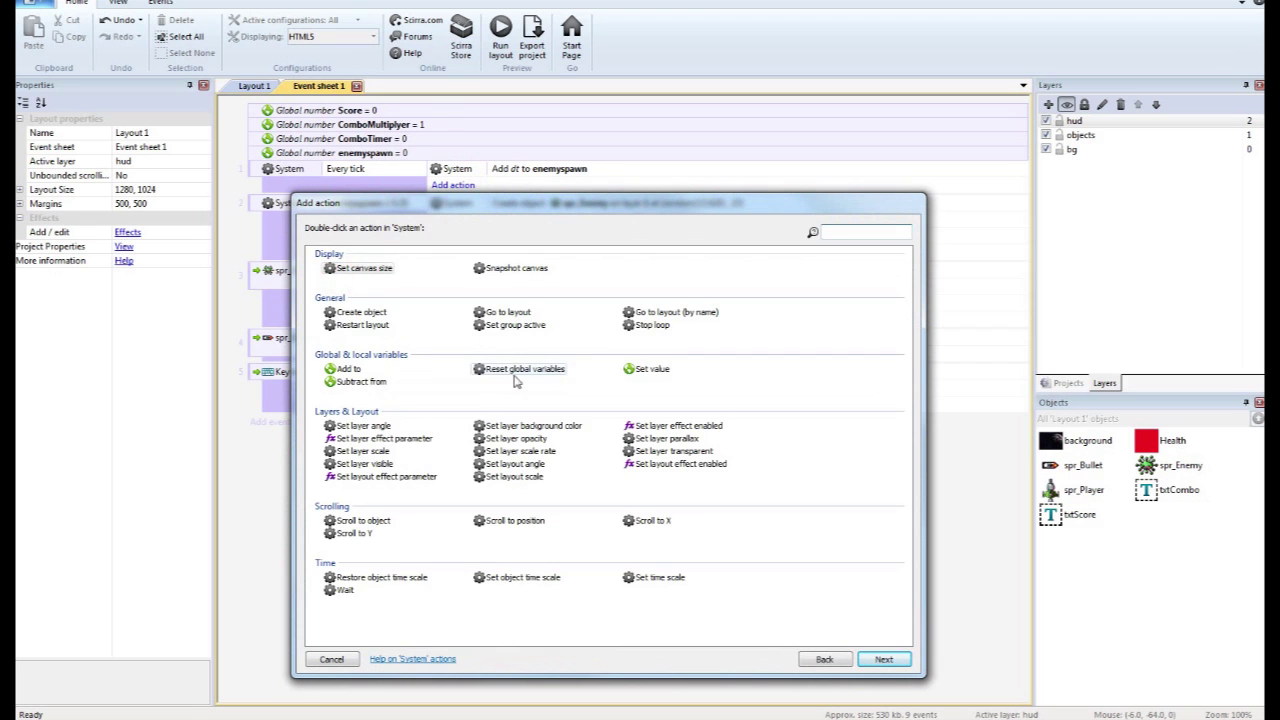
double_click(348, 369)
click(607, 421)
click(430, 449)
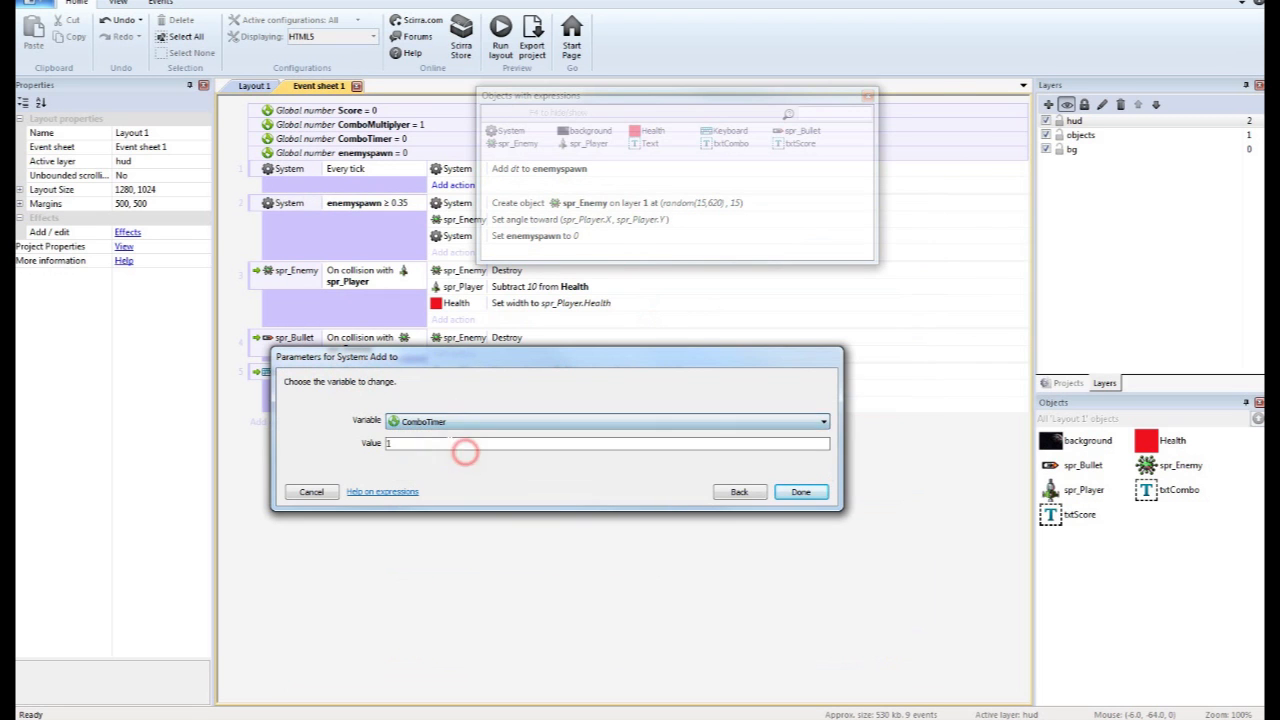
text(dt)
click(800, 491)
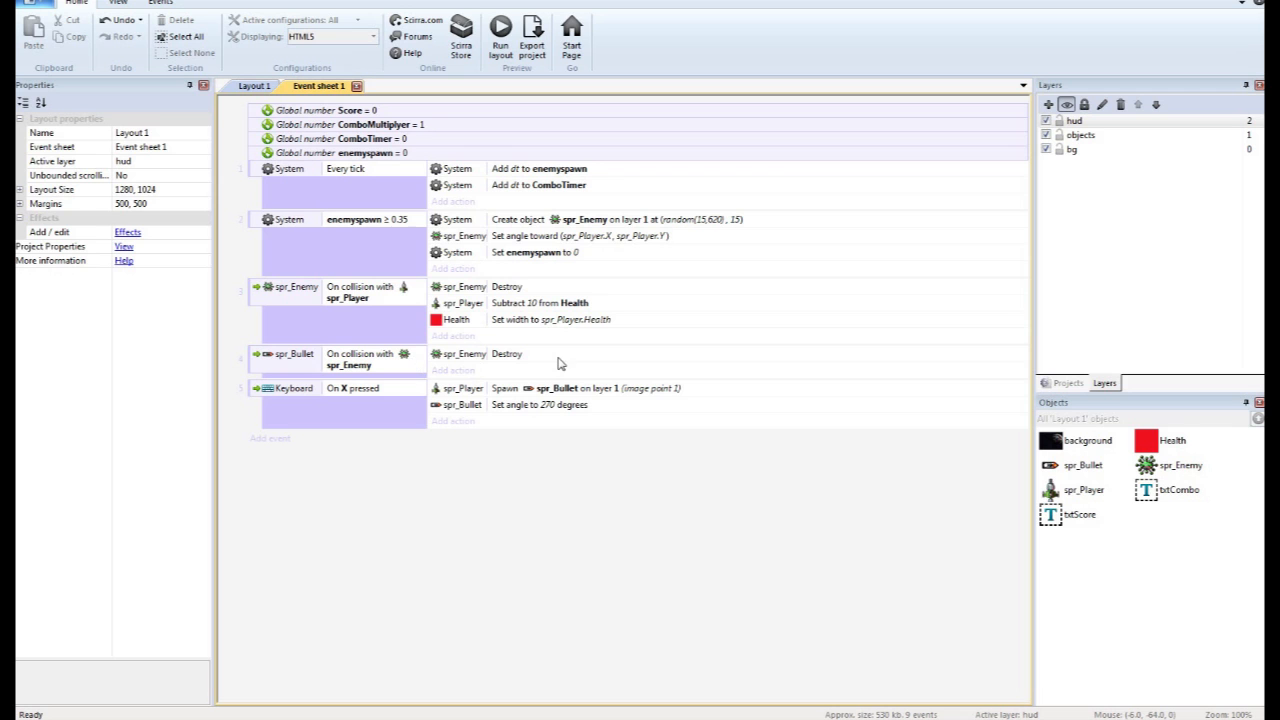
click(458, 370)
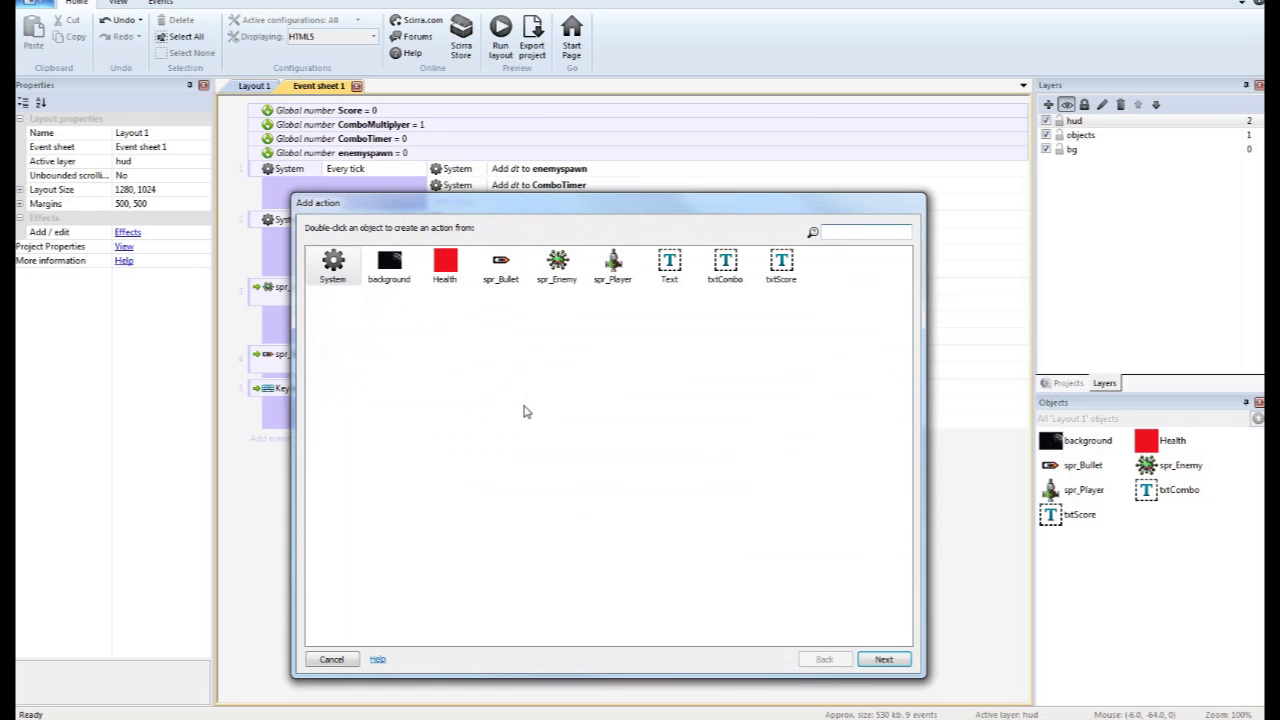
In the bullet-enemy collision, set ComboTimer back to 0.
double_click(342, 287)
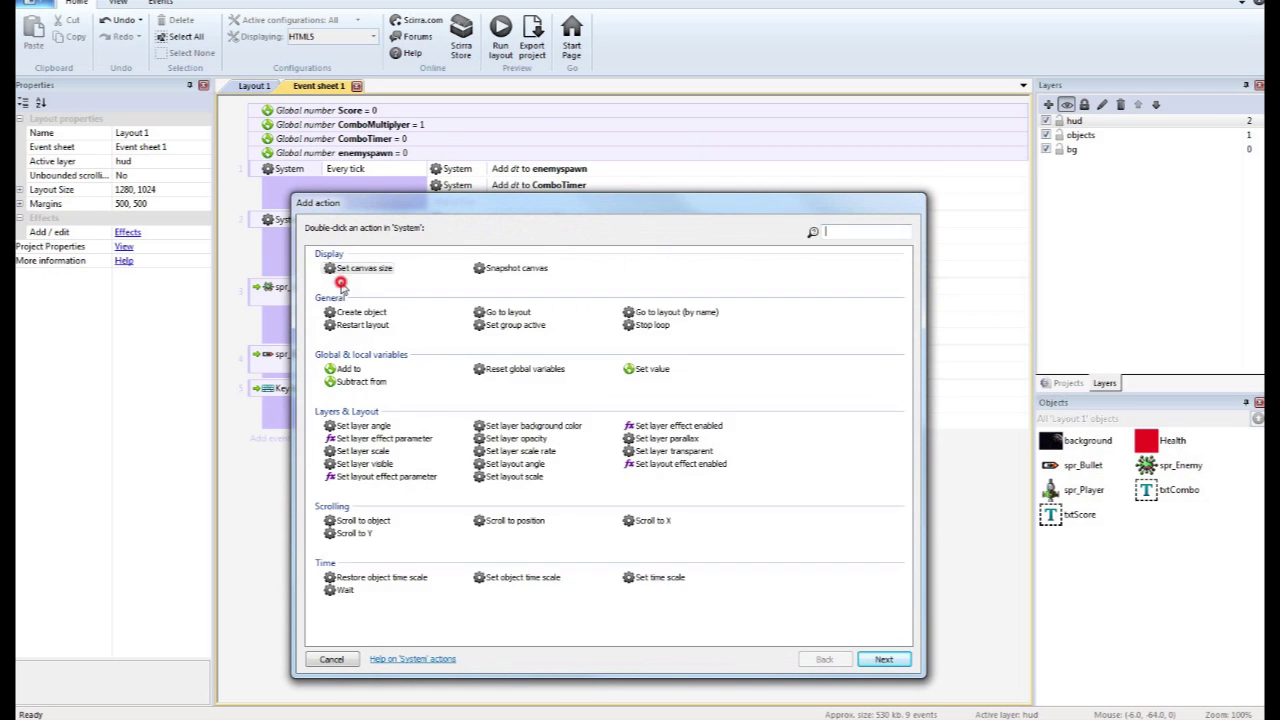
double_click(652, 369)
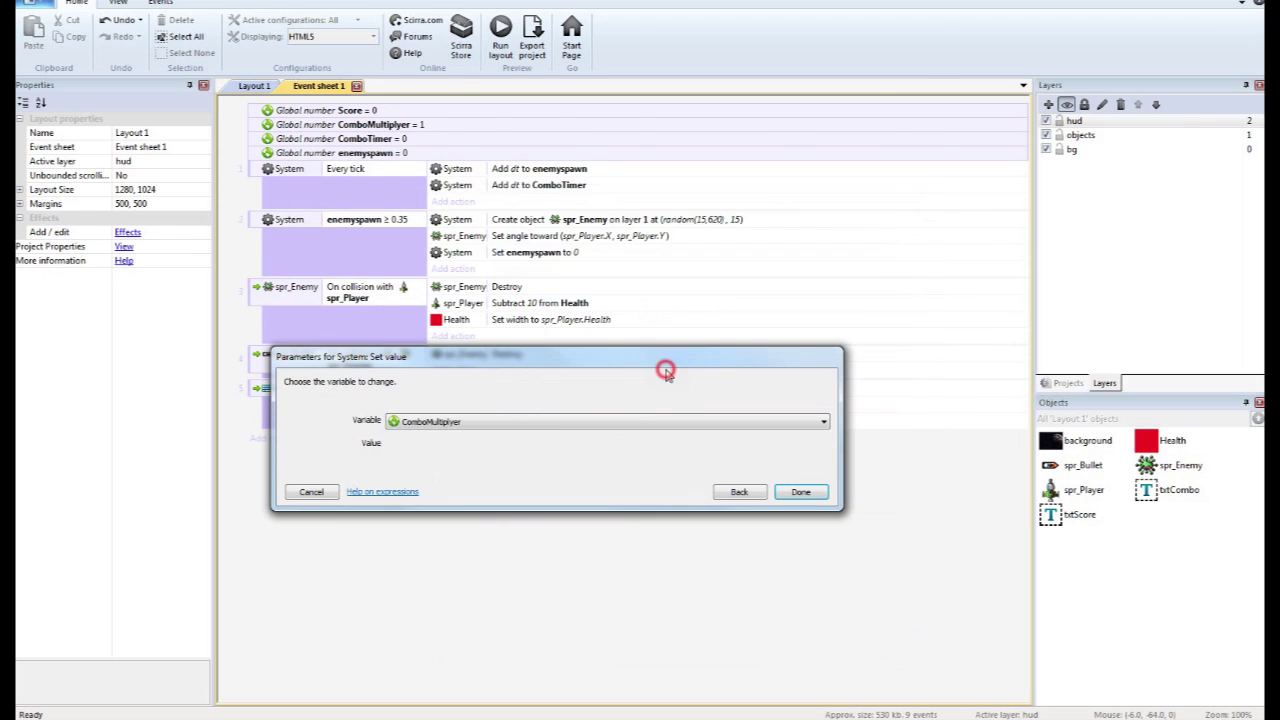
click(510, 421)
click(478, 447)
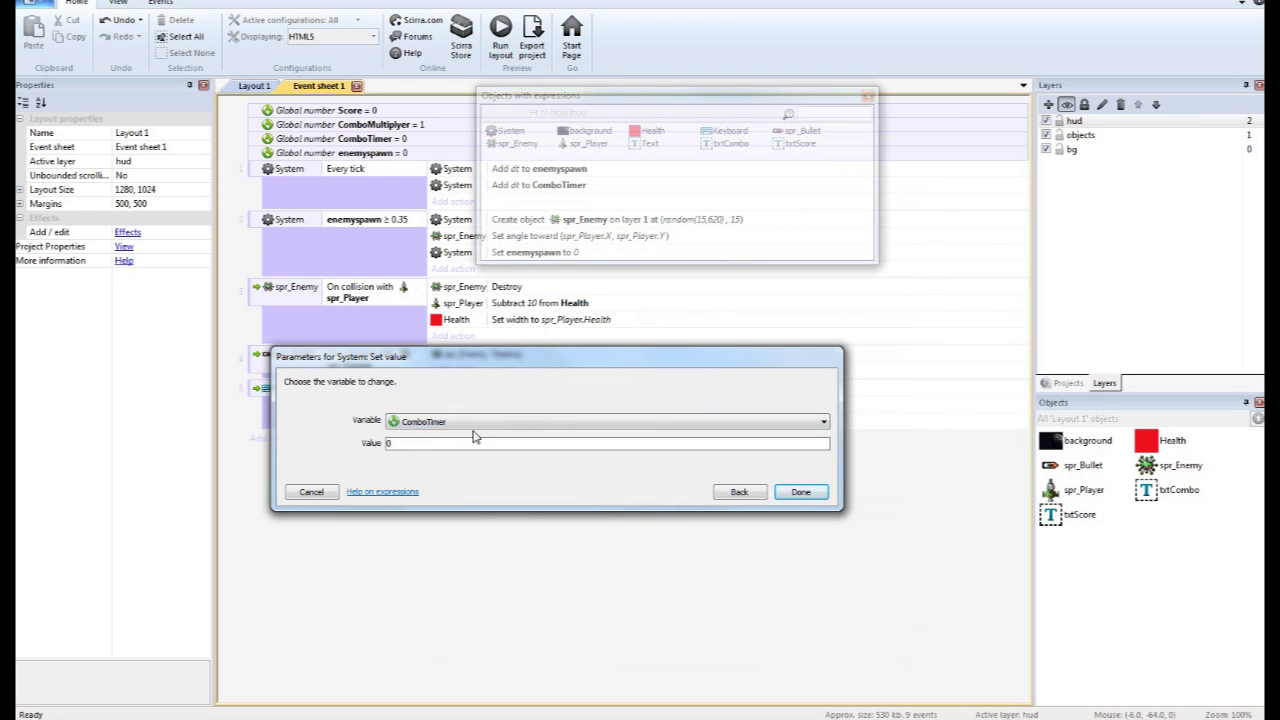
click(449, 443)
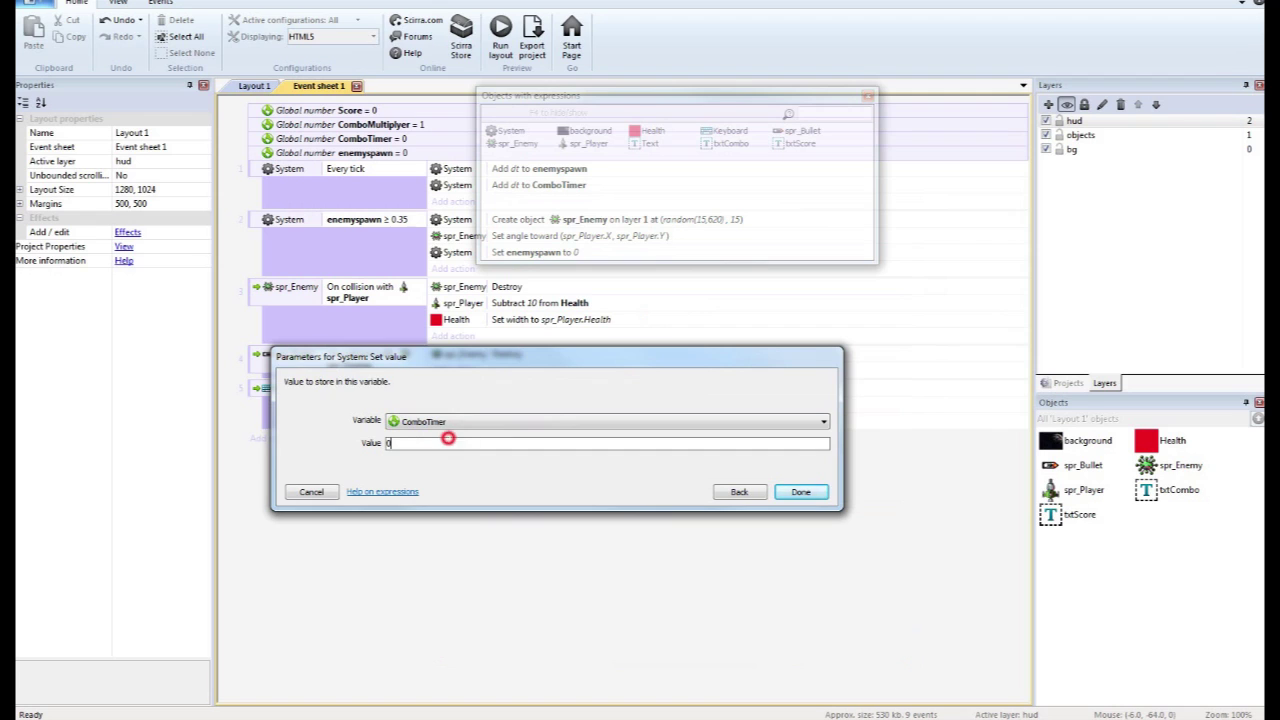
click(800, 492)
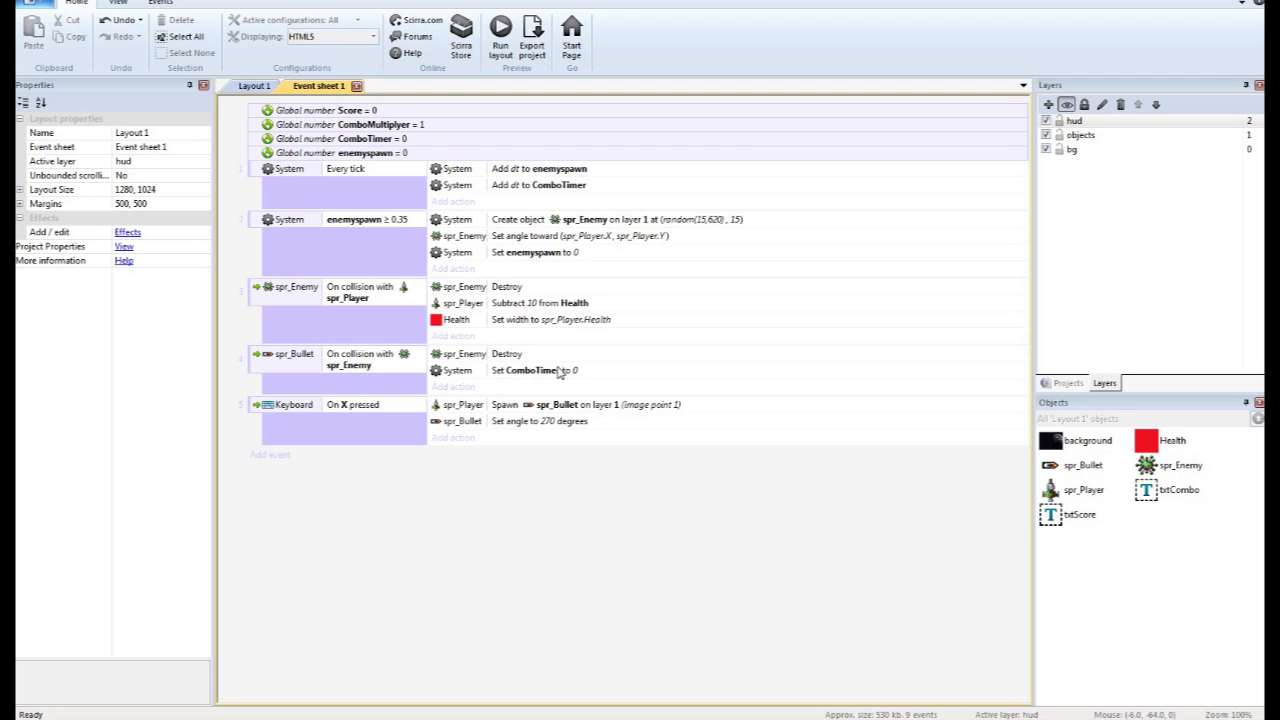
In the same collision event, add 1 to ComboMultiplyer.
click(455, 386)
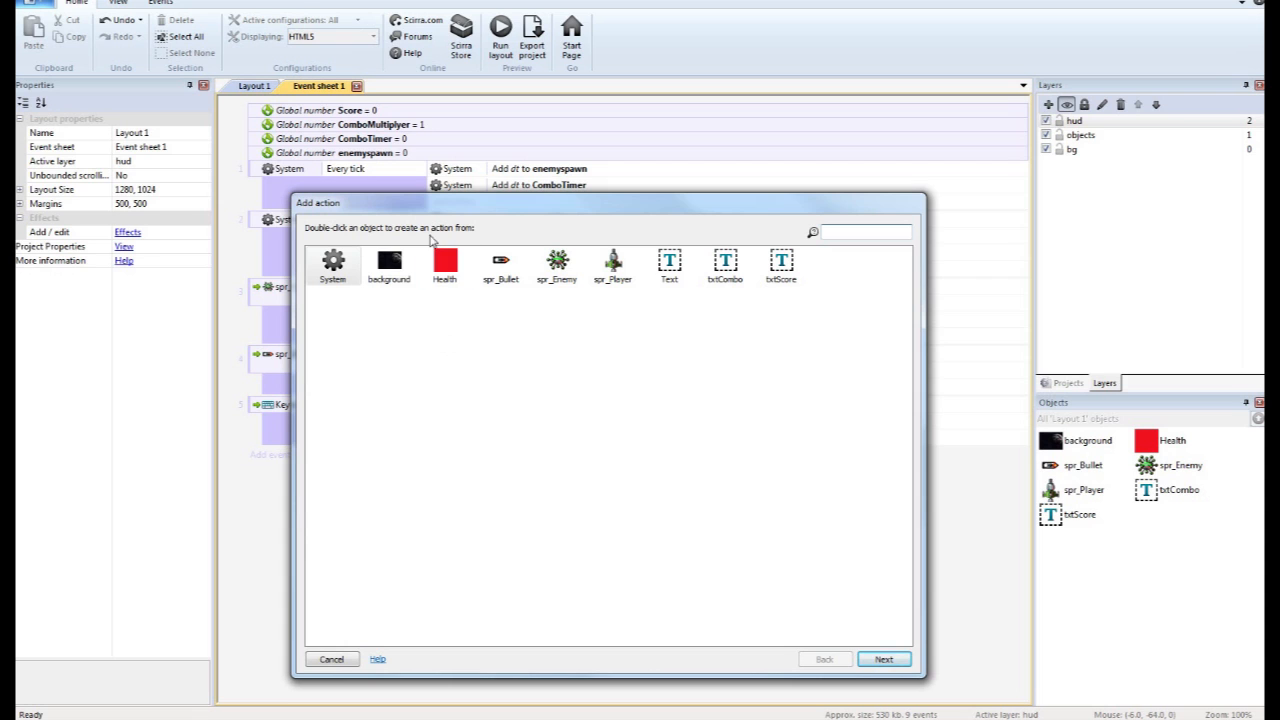
click(335, 266)
double_click(350, 266)
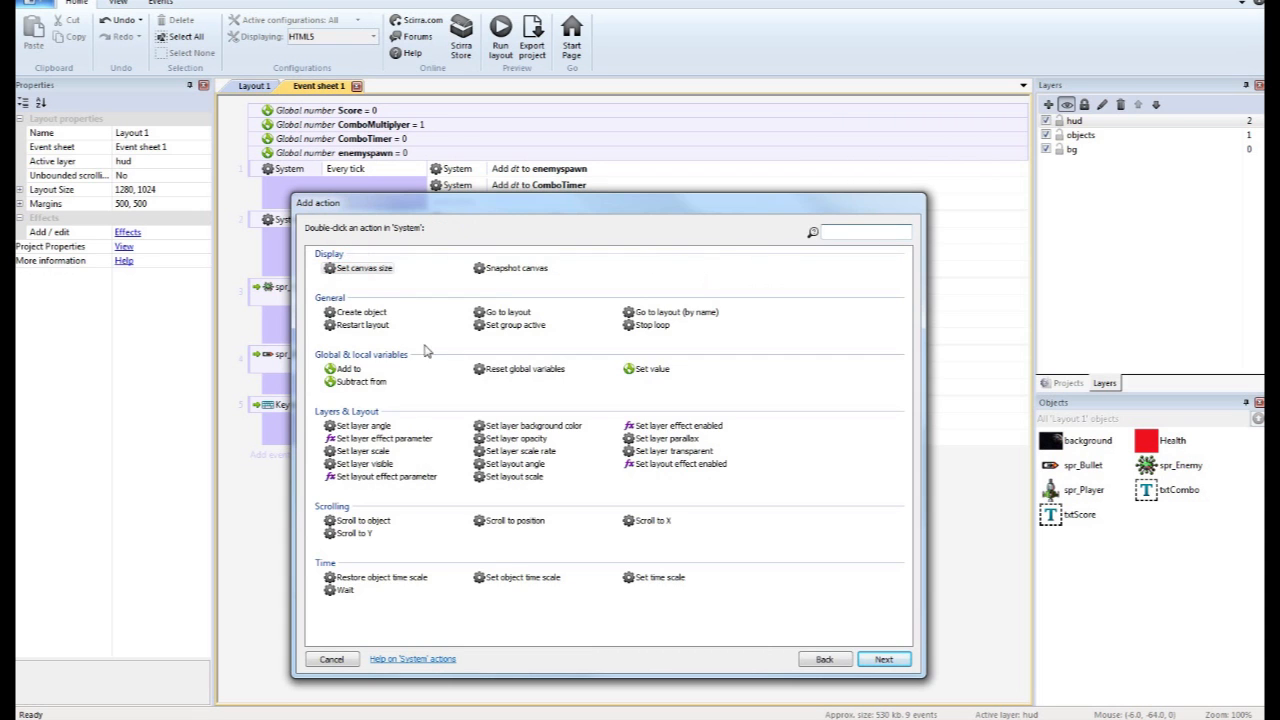
double_click(330, 370)
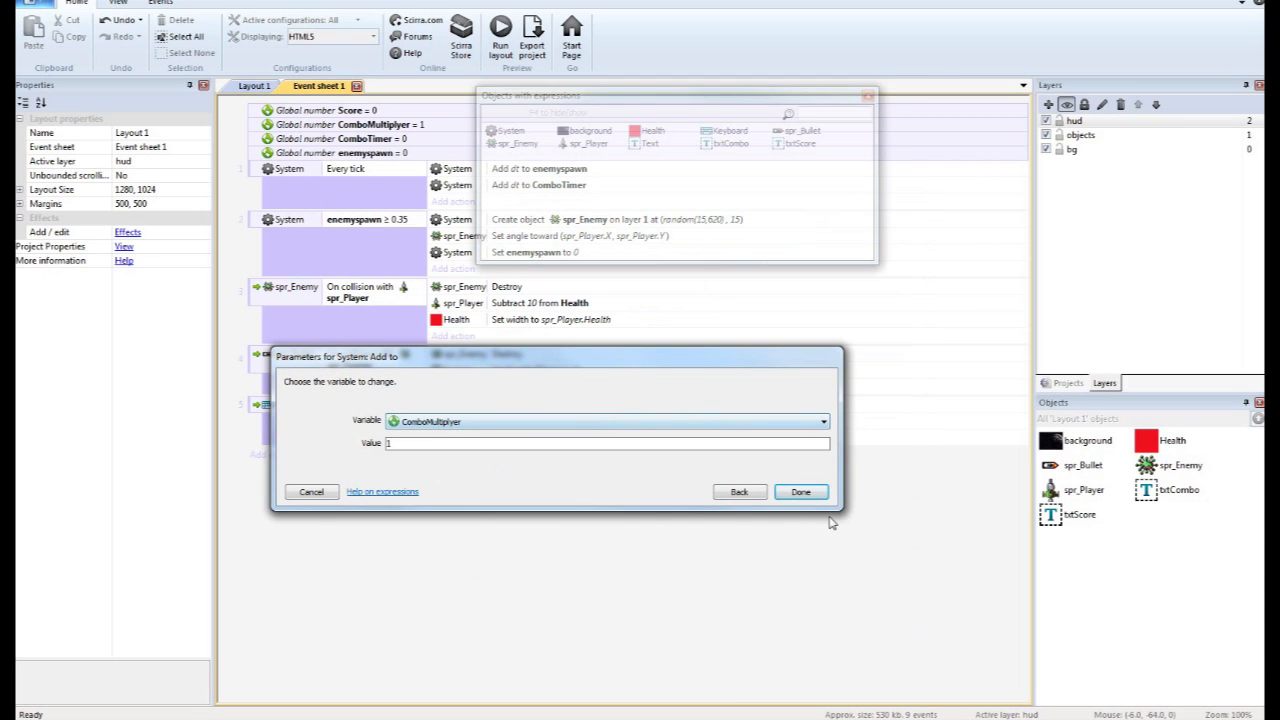
click(800, 492)
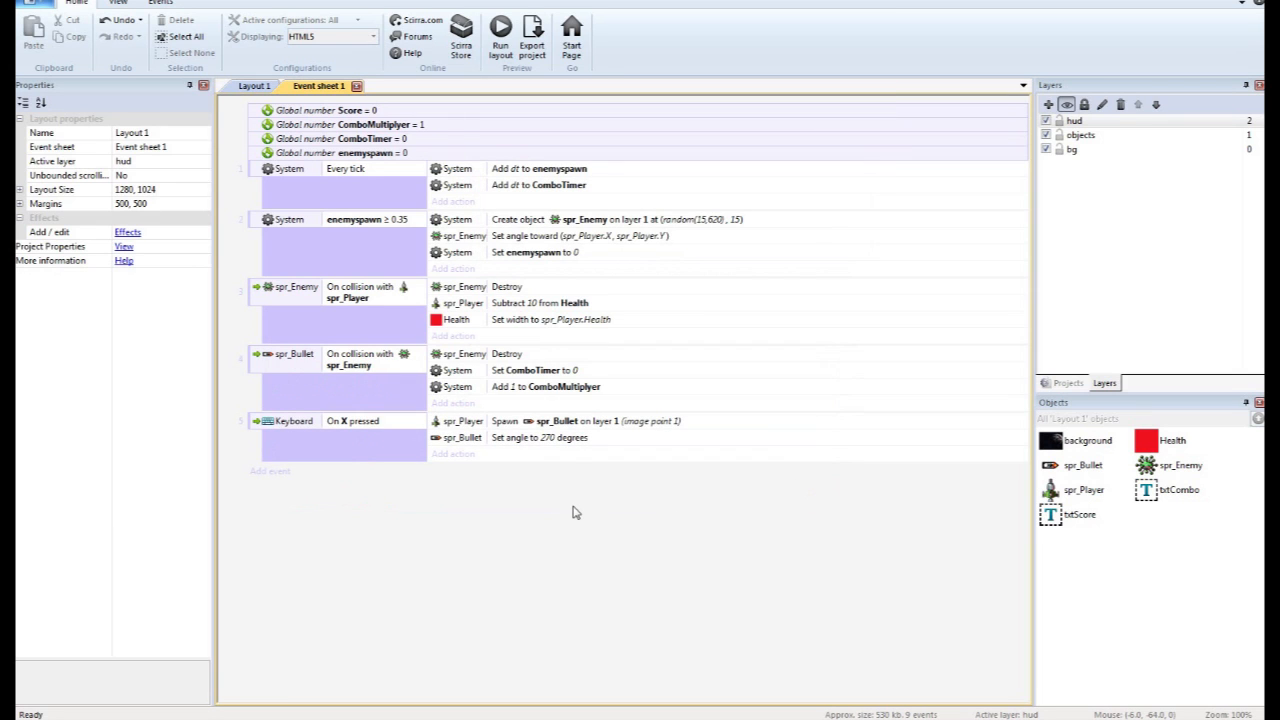
click(575, 518)
Set Score to Score + (100*ComboMultiplyer) on each bullet-enemy hit.
click(460, 403)
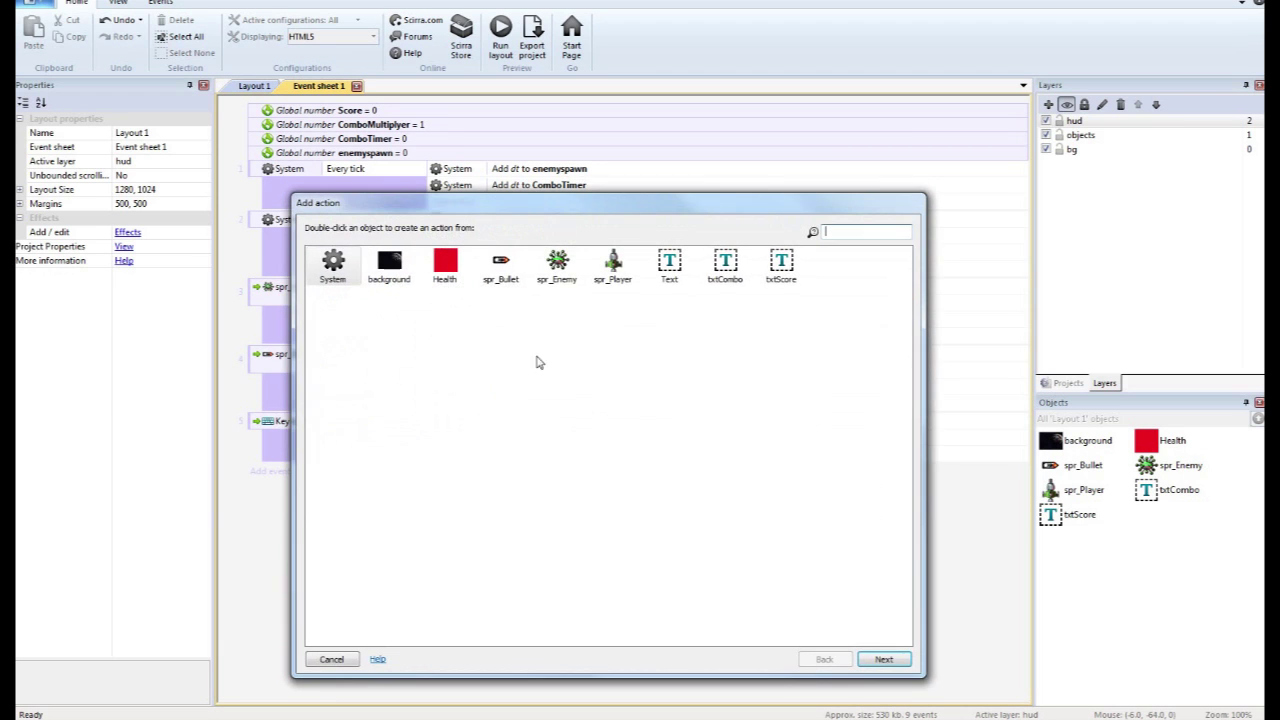
double_click(333, 266)
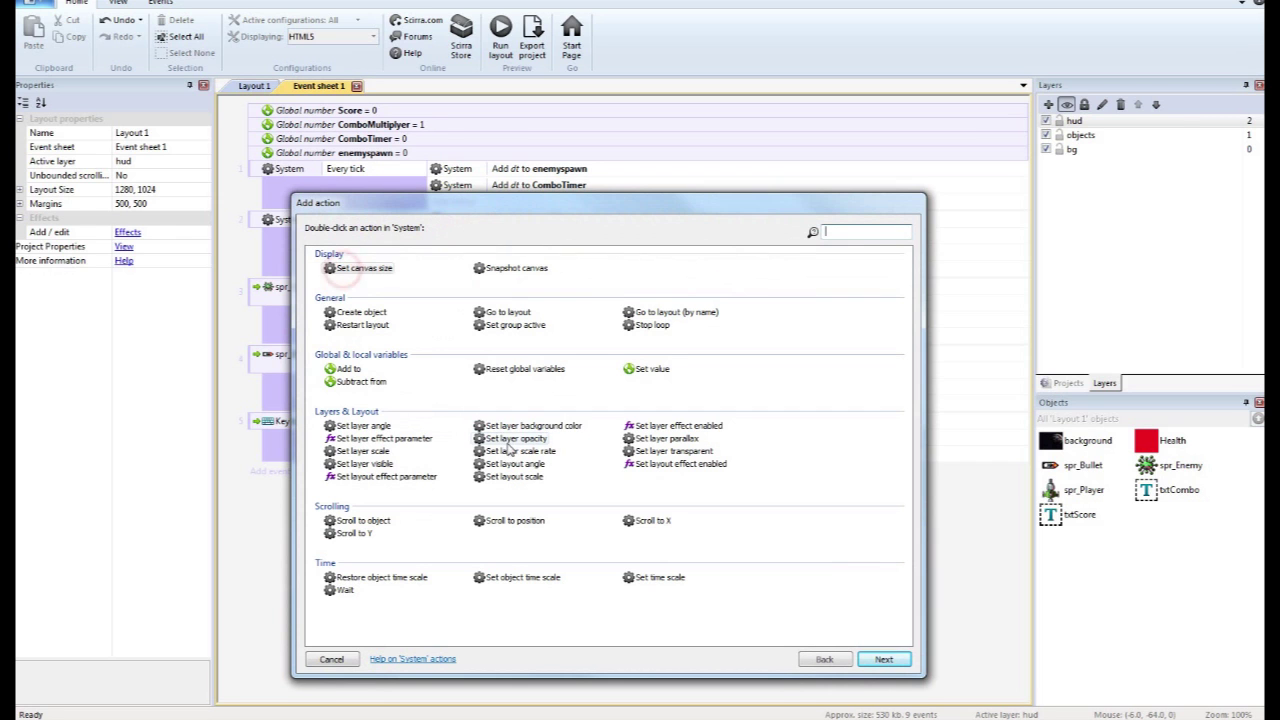
double_click(651, 369)
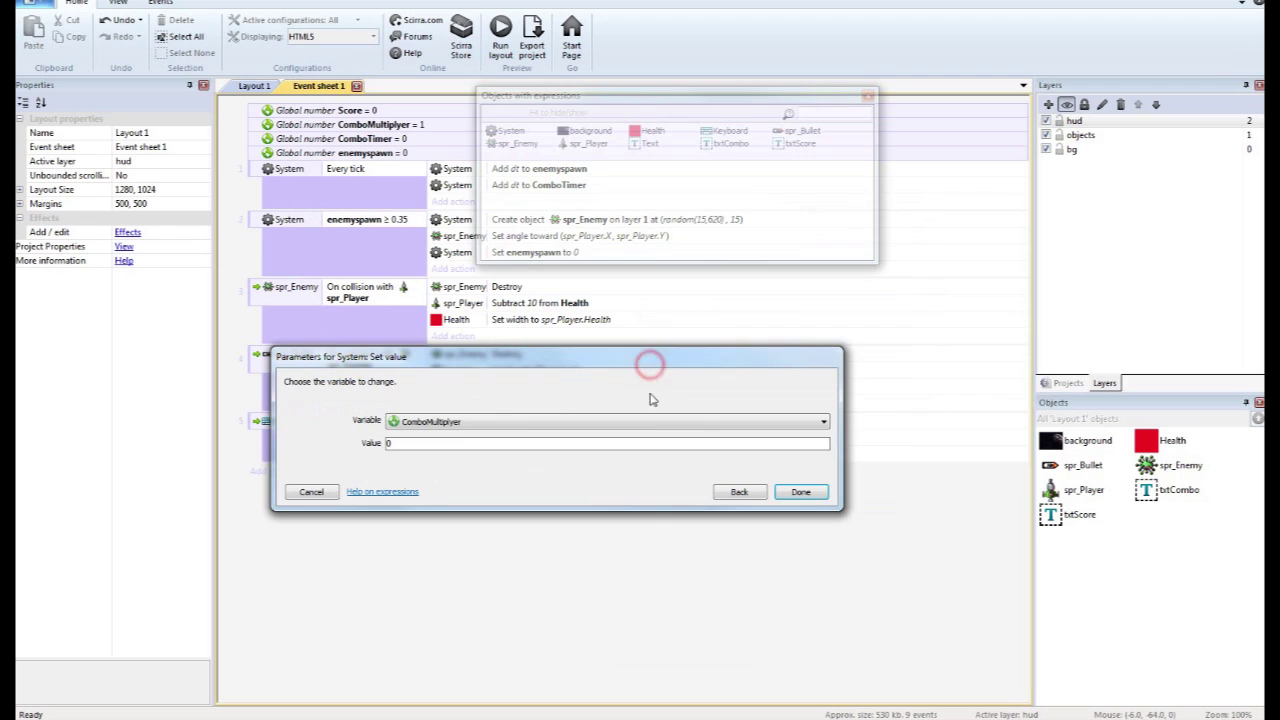
click(440, 421)
click(440, 433)
double_click(408, 444)
text(Score + (100*ComboMultiplyer))
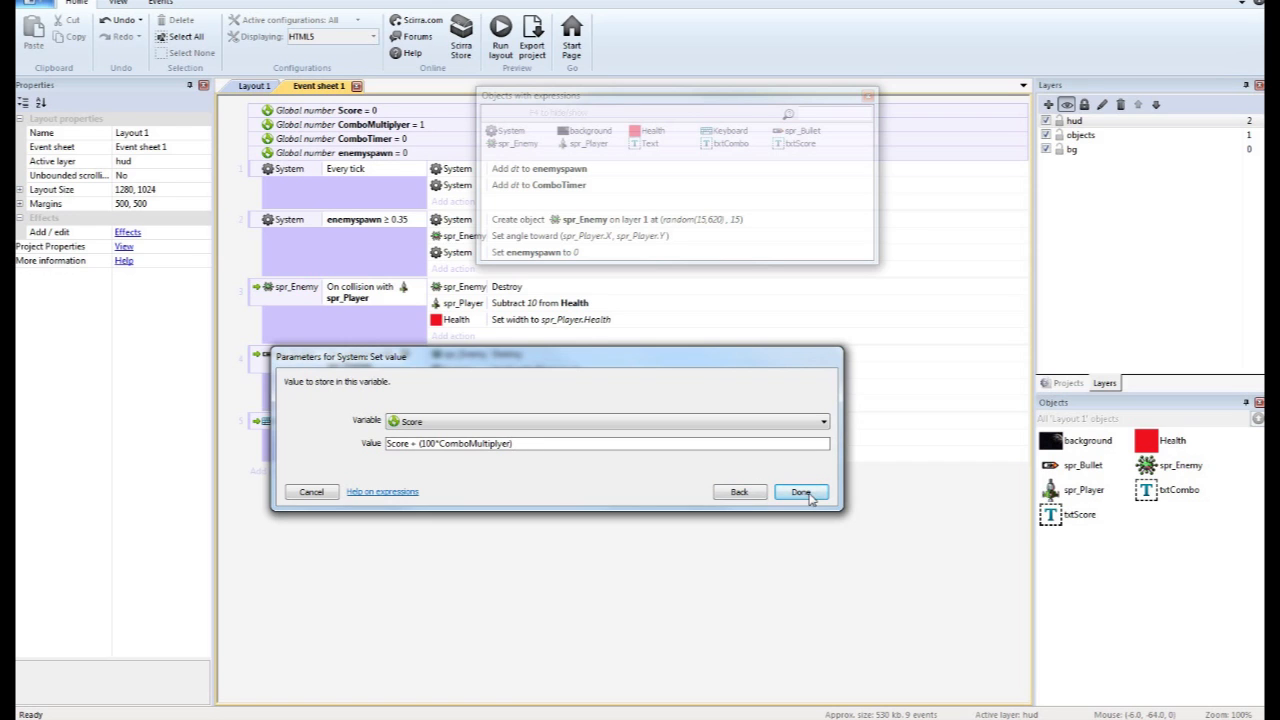
click(800, 492)
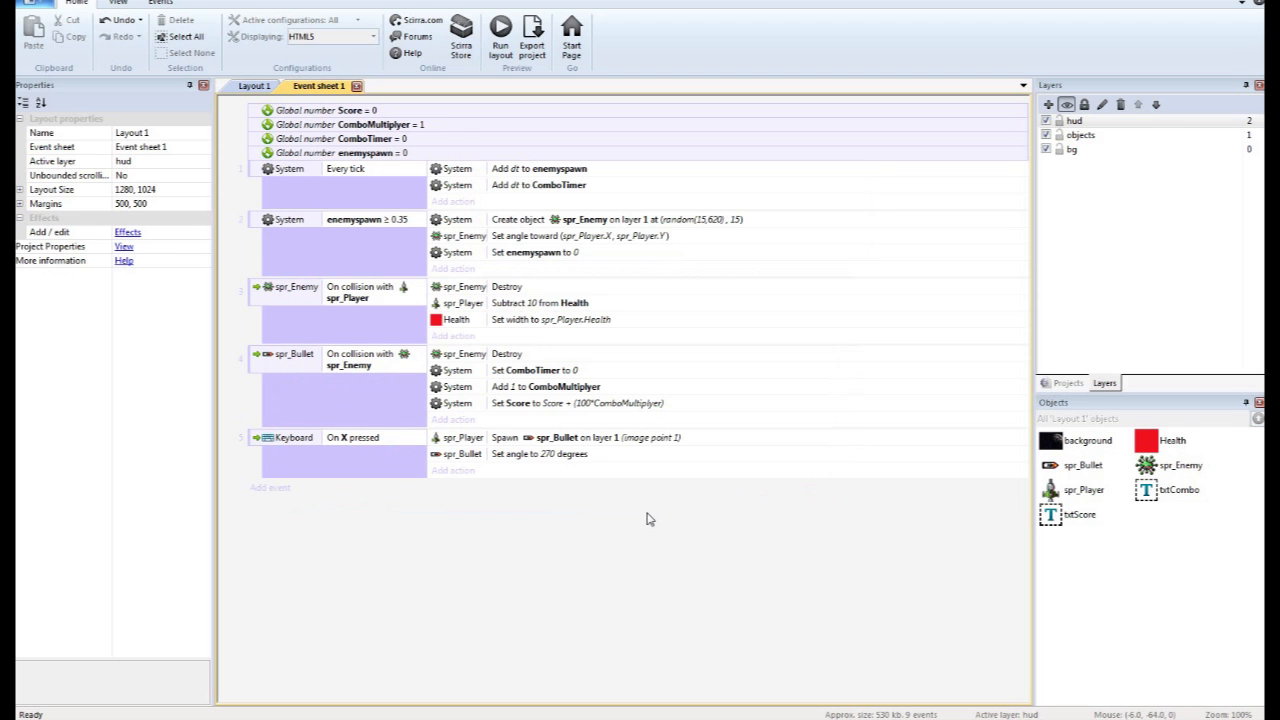
Add a new System event with the condition ComboTimer ≥ 2.
click(270, 487)
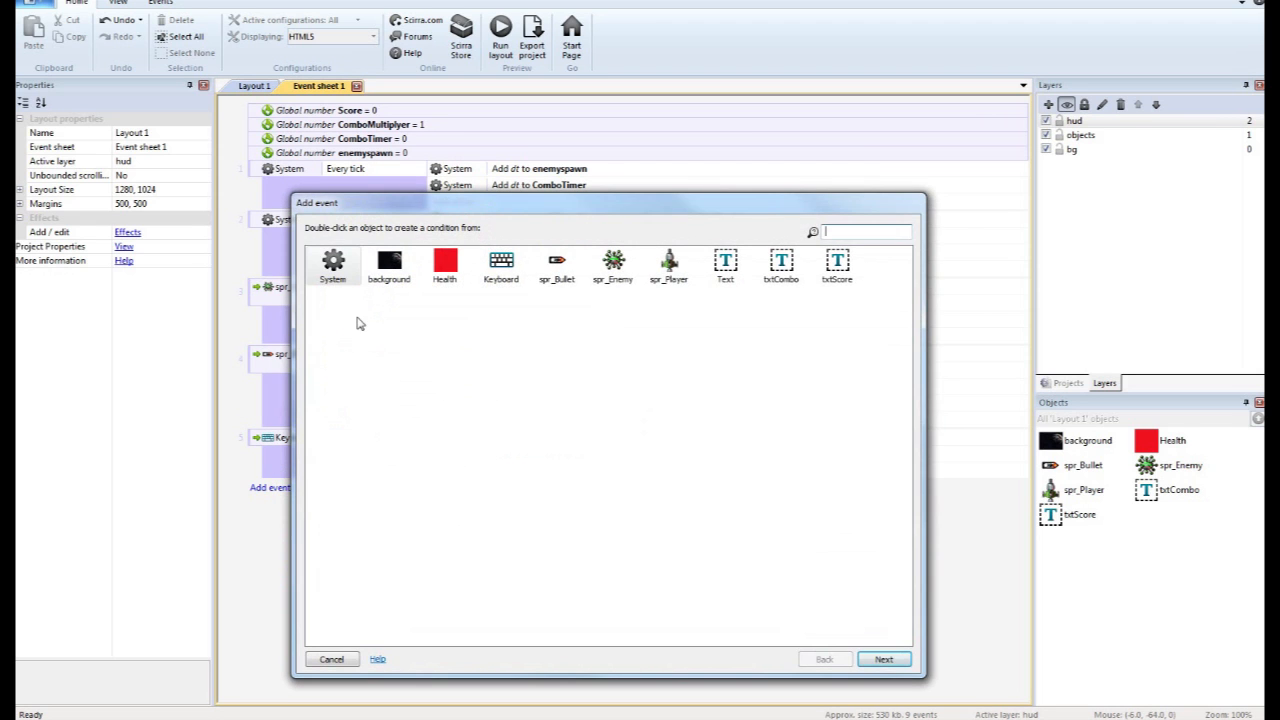
click(333, 266)
double_click(333, 266)
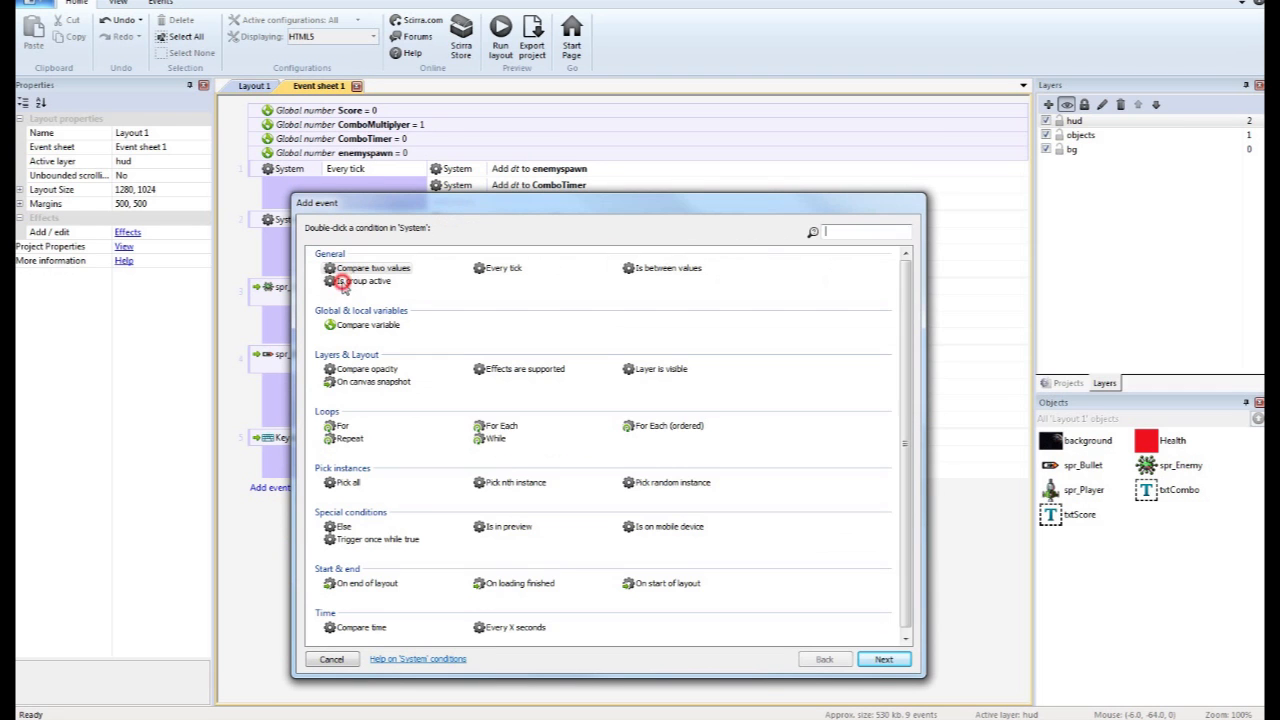
double_click(367, 325)
click(605, 421)
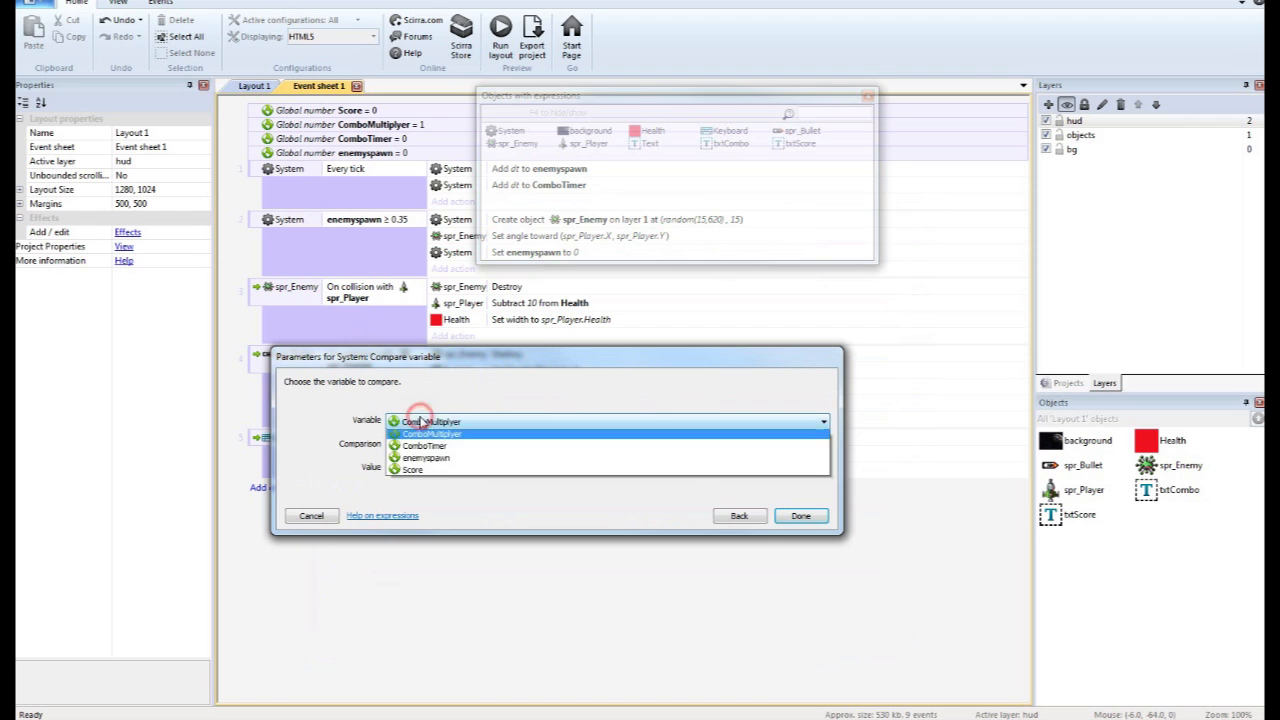
click(460, 446)
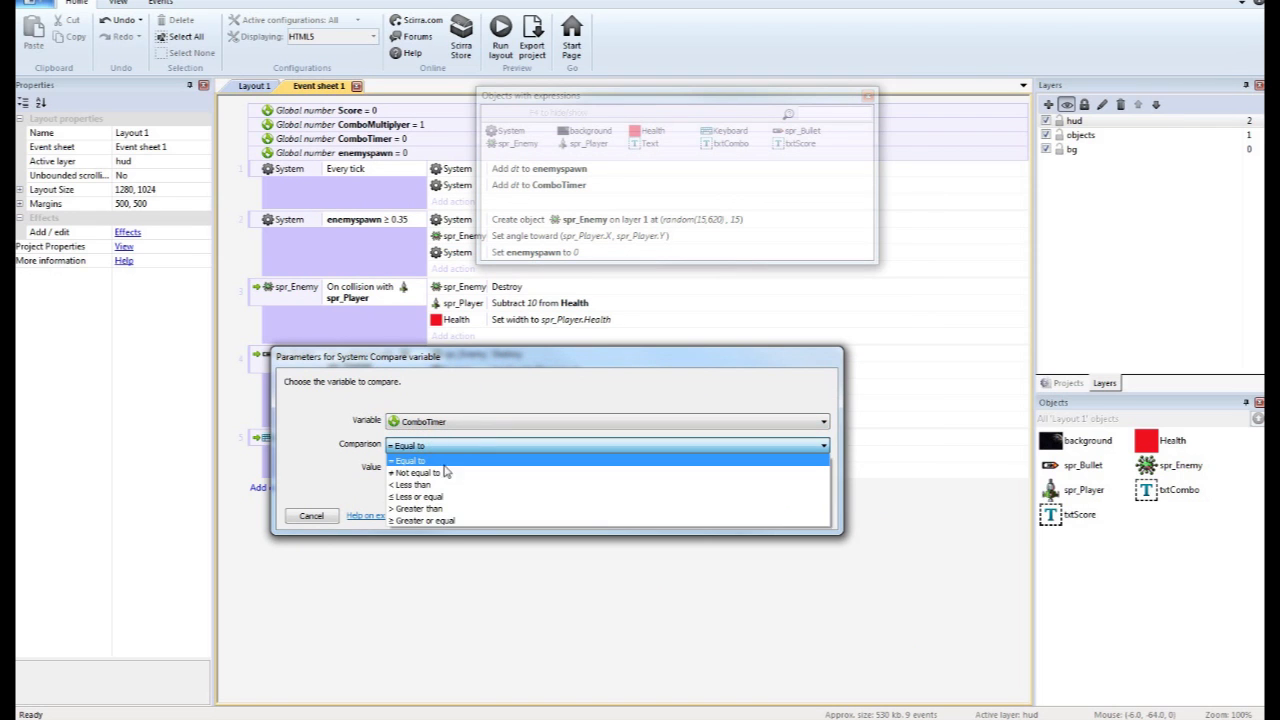
click(443, 521)
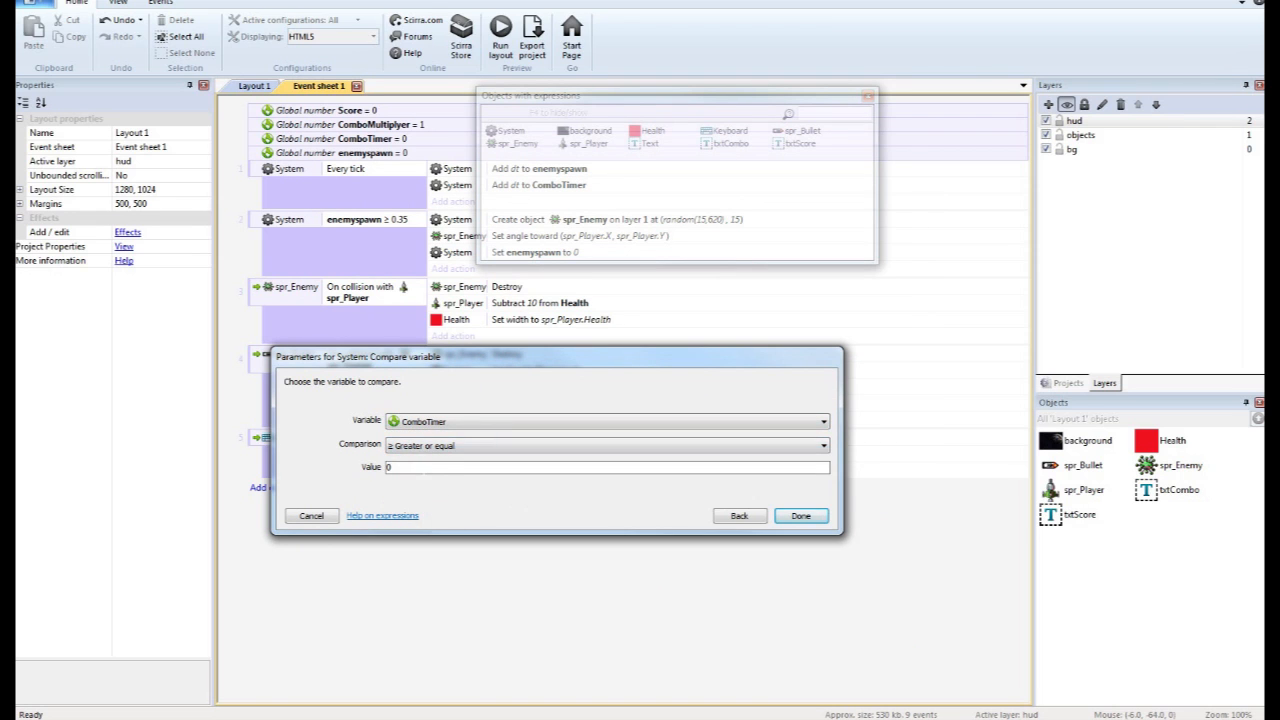
click(430, 467)
text(2)
click(800, 516)
Give that event an action setting ComboMultiplyer back to 1.
click(475, 488)
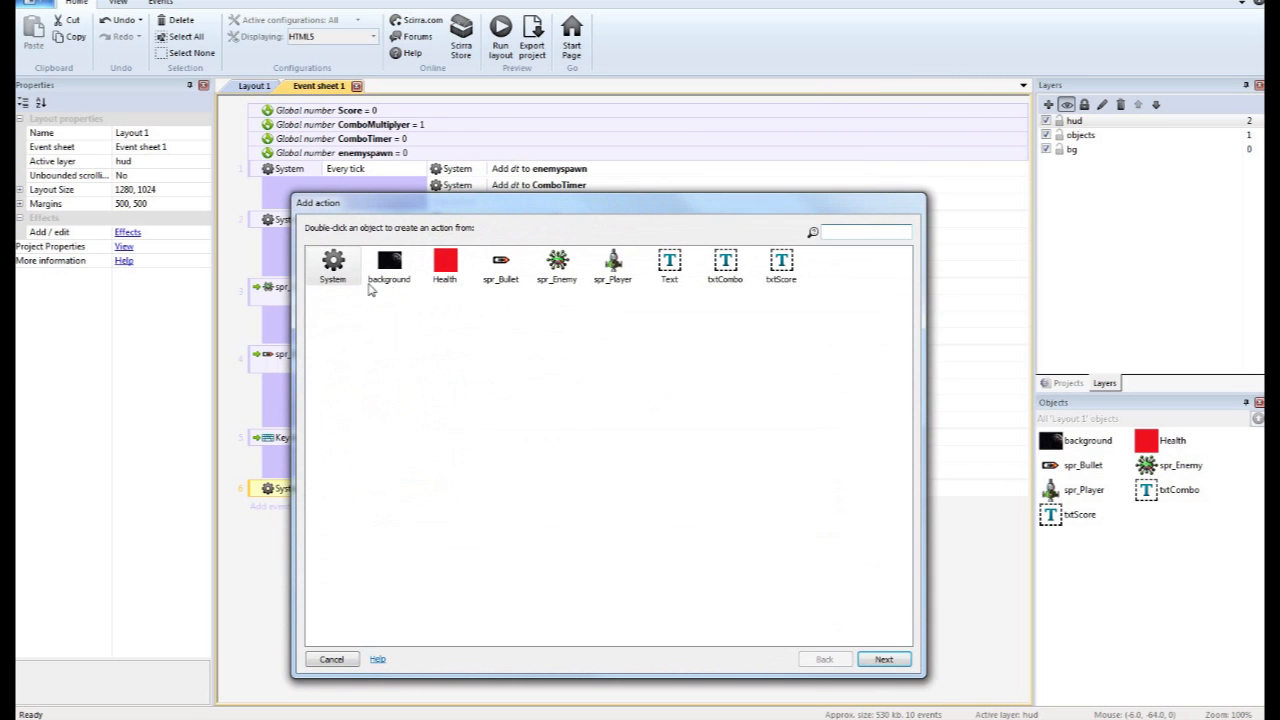
double_click(335, 266)
double_click(650, 369)
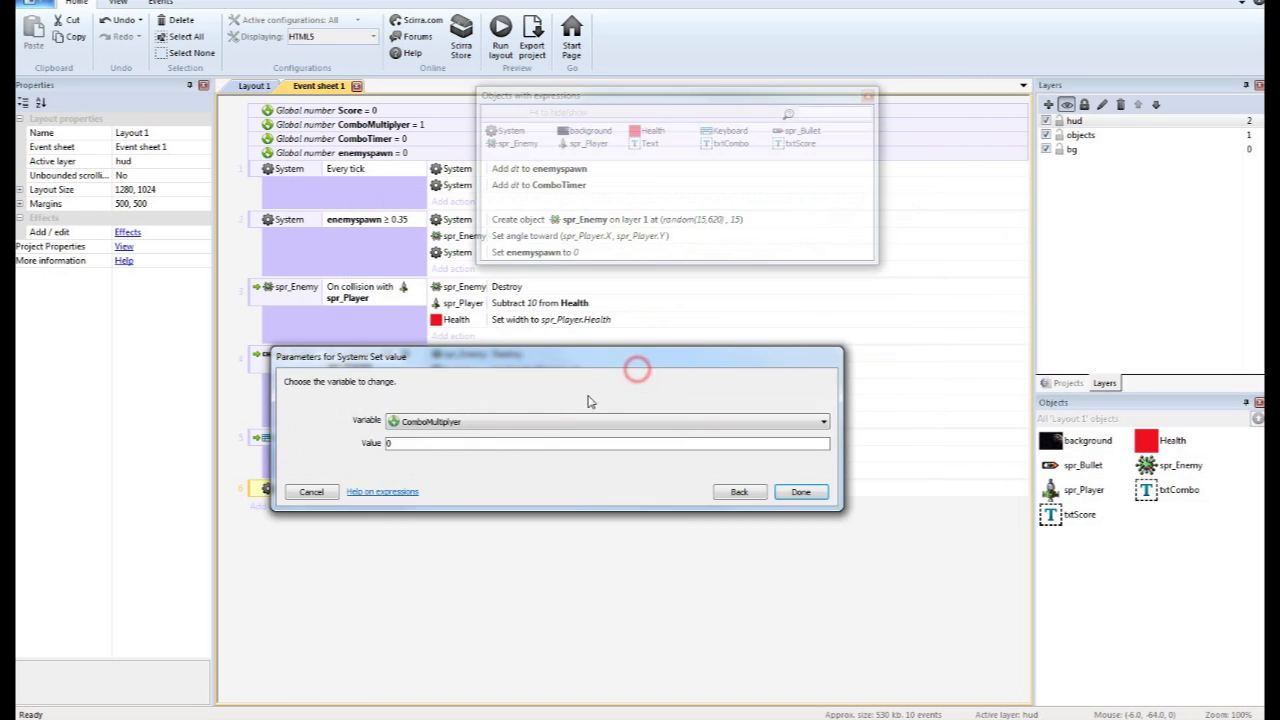
click(453, 443)
text(1)
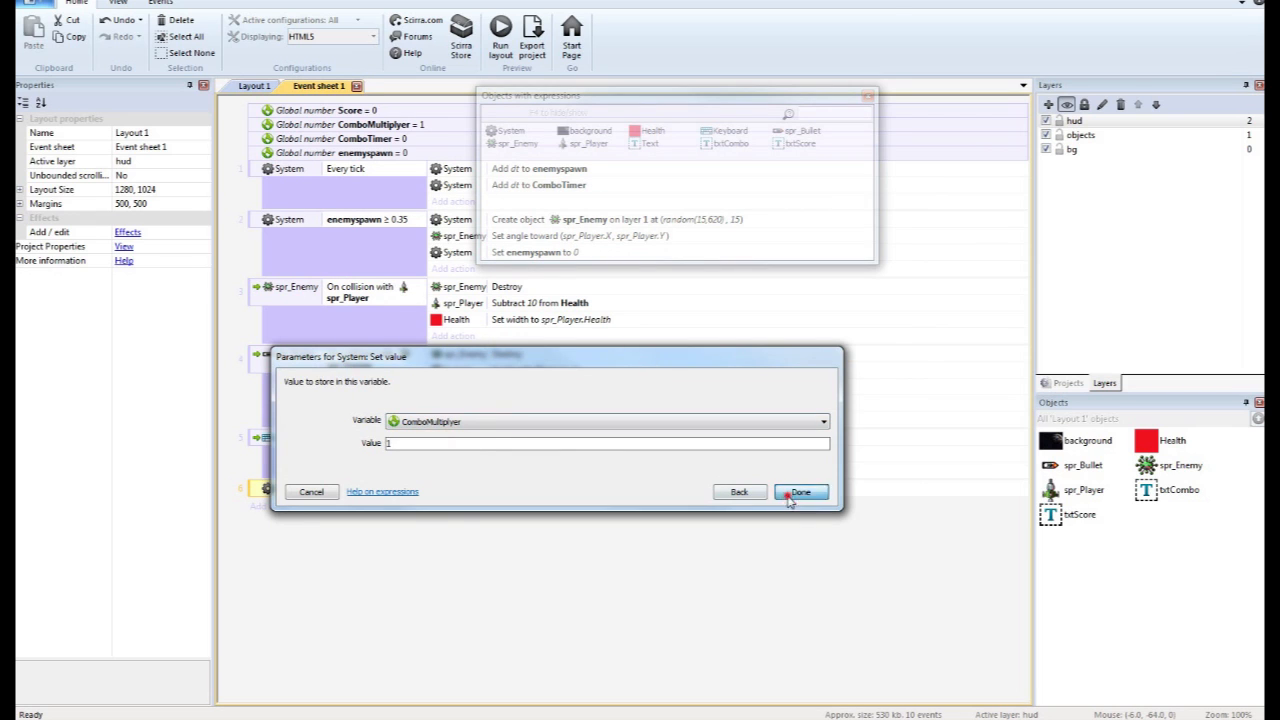
click(800, 492)
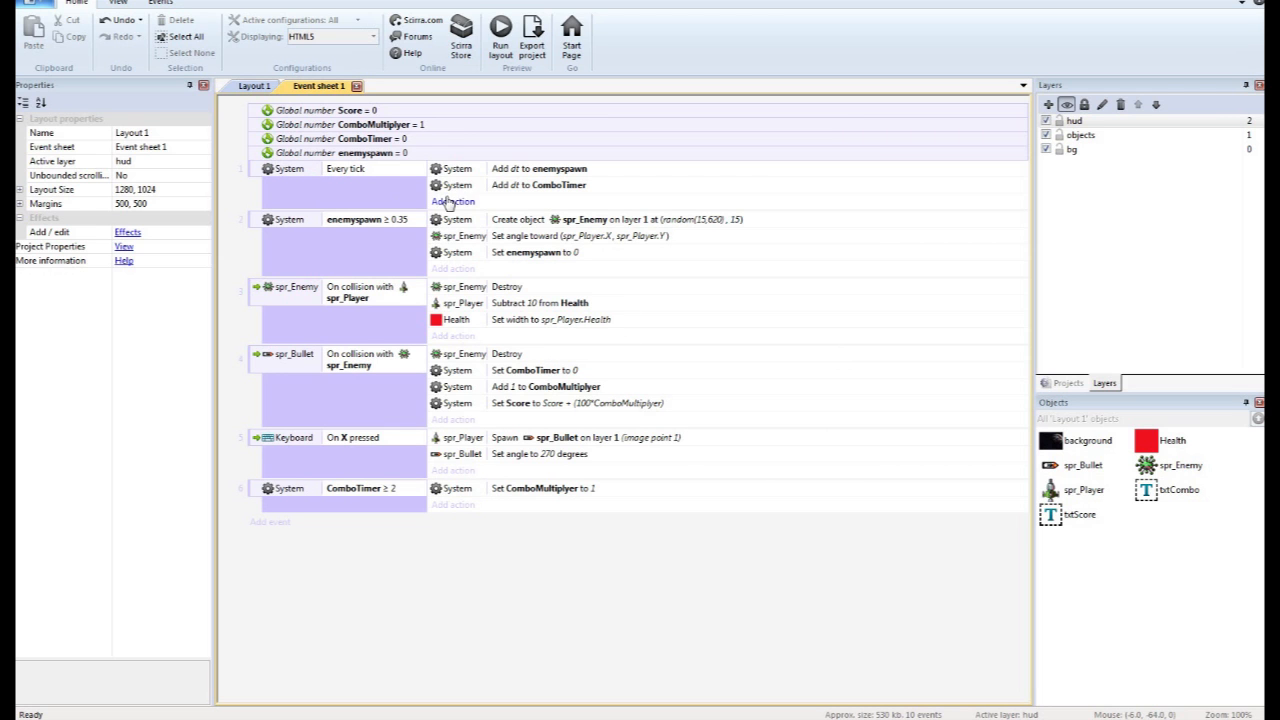
Every tick, set txtScore's text to "Score: " & Score.
click(453, 201)
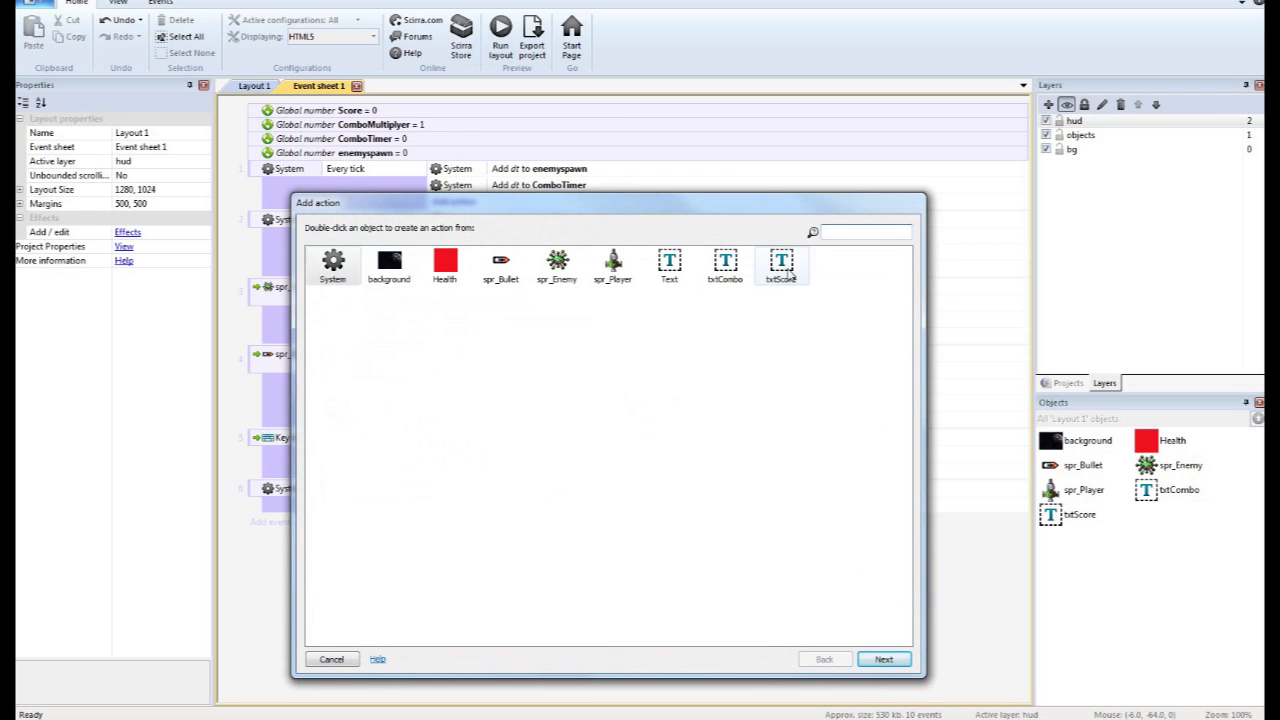
double_click(781, 265)
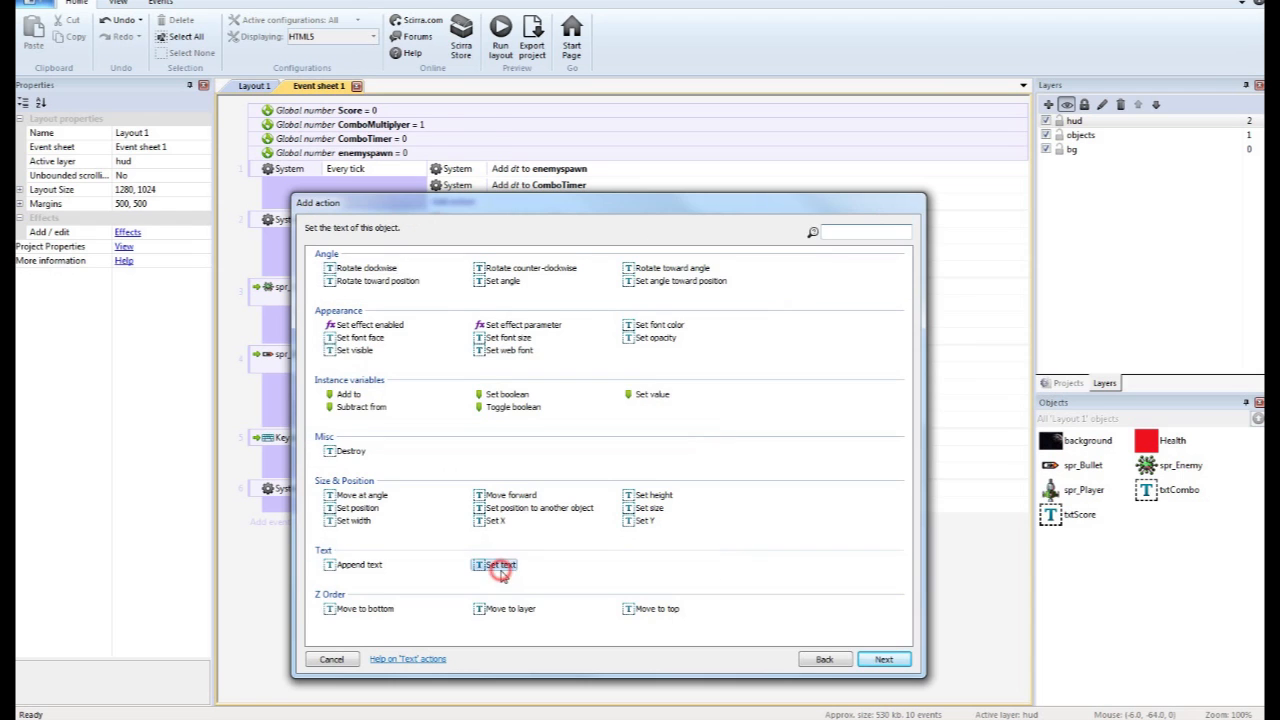
double_click(500, 564)
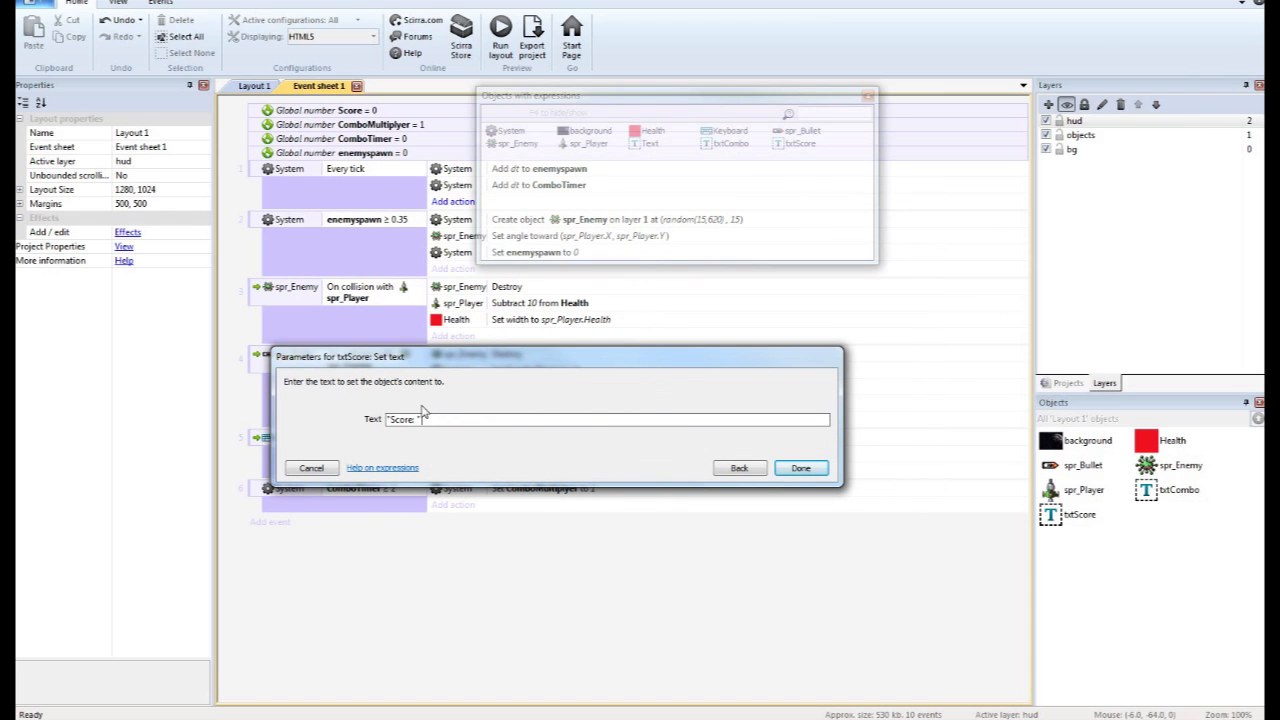
text("Score: " & Score)
click(800, 468)
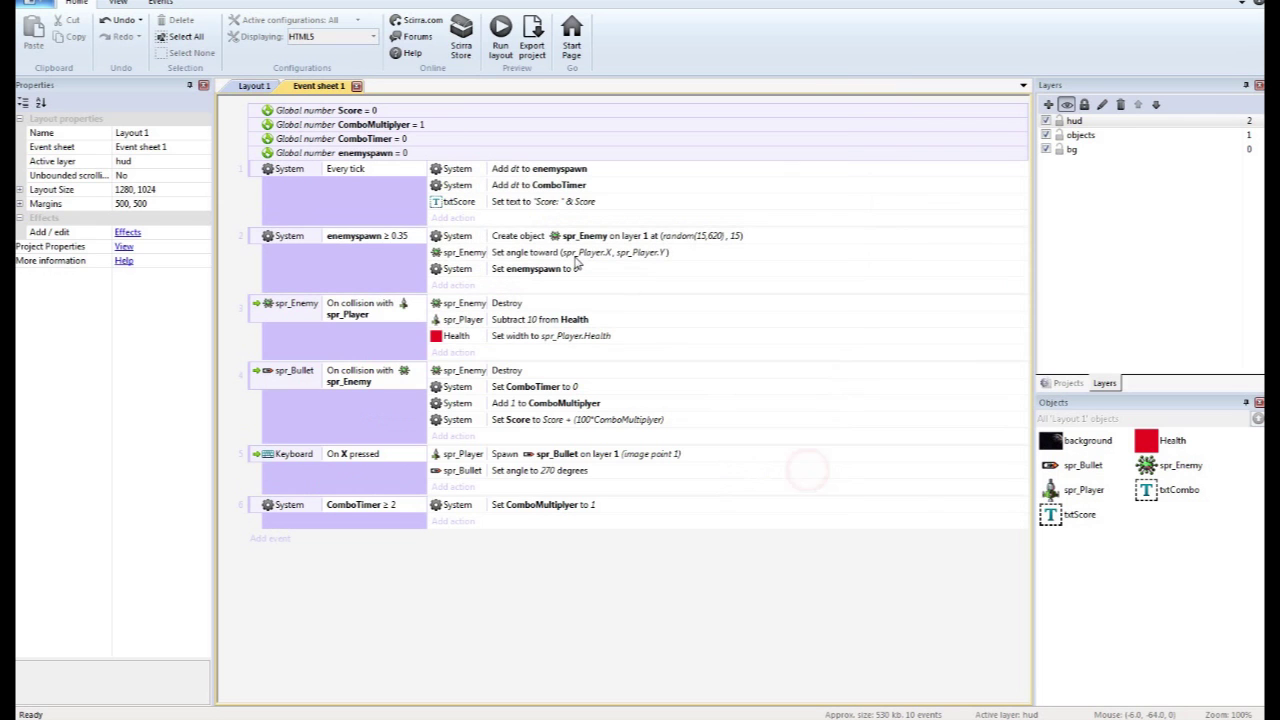
Every tick, set txtCombo's text to "Combo: X" & ComboMultiplyer, then run the preview.
click(455, 218)
double_click(735, 268)
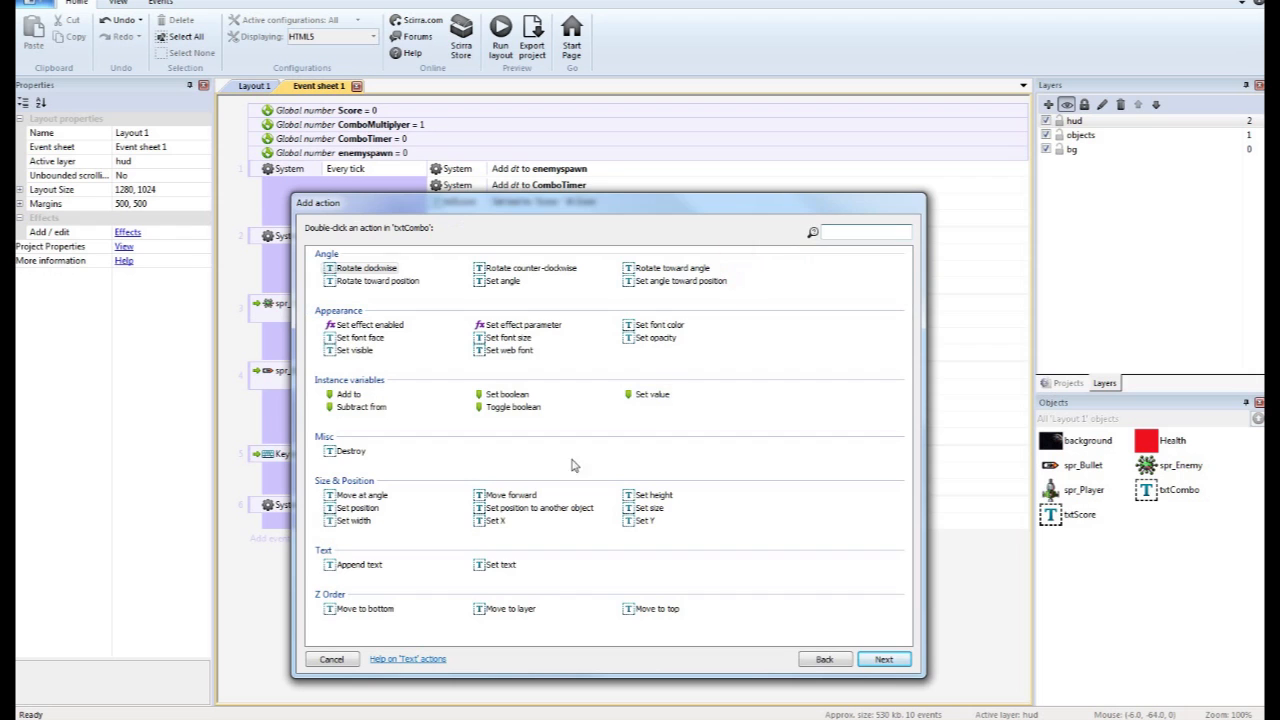
double_click(500, 564)
text("Combo: X" & ComboMultiplyer)
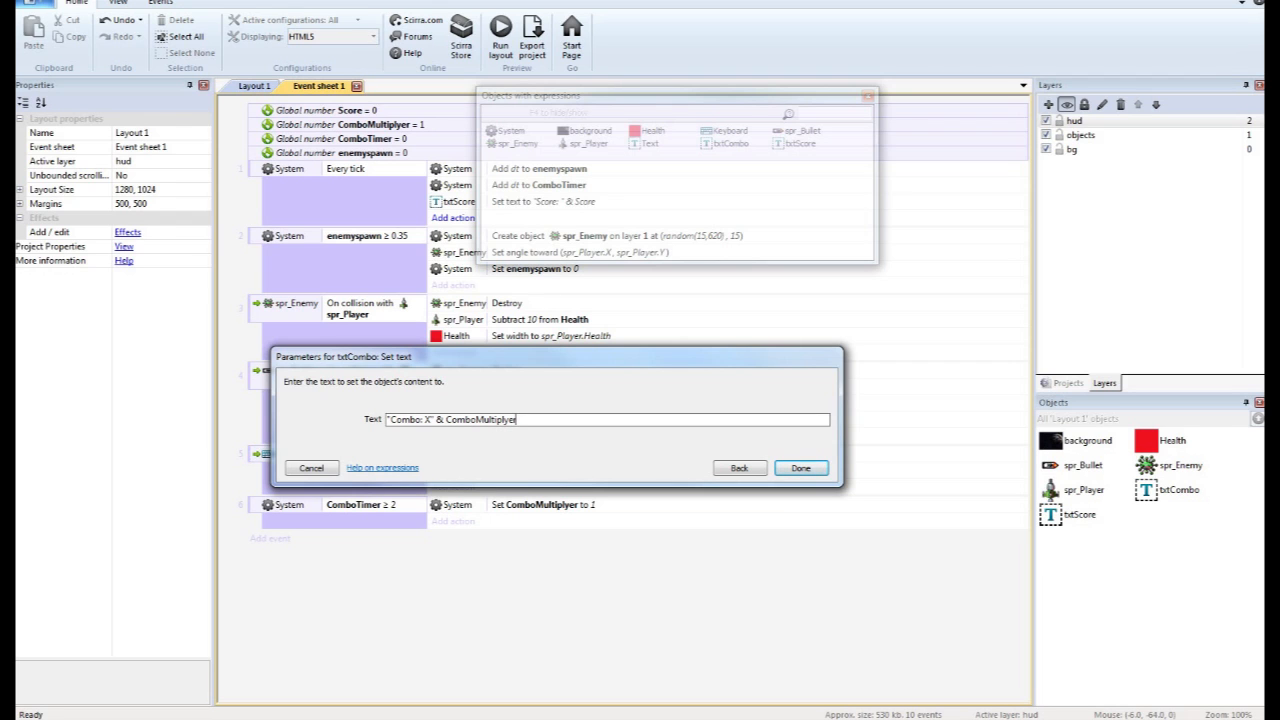
click(800, 468)
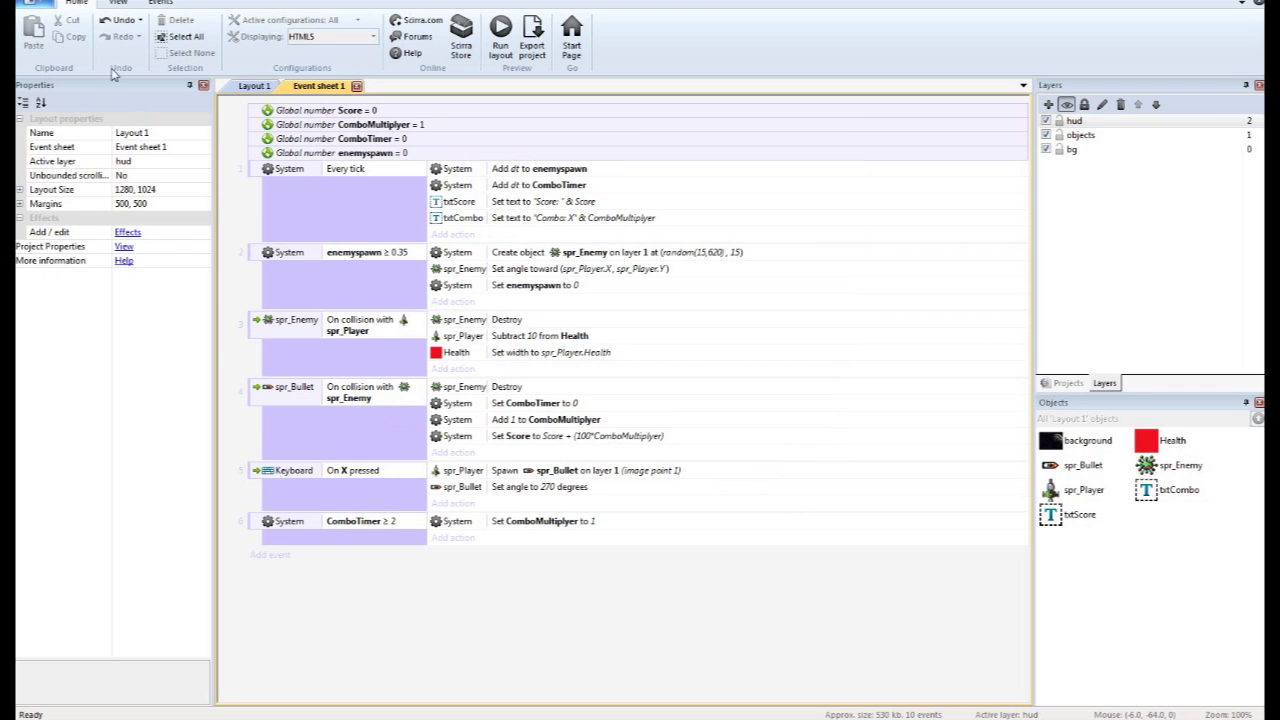
key(F5)
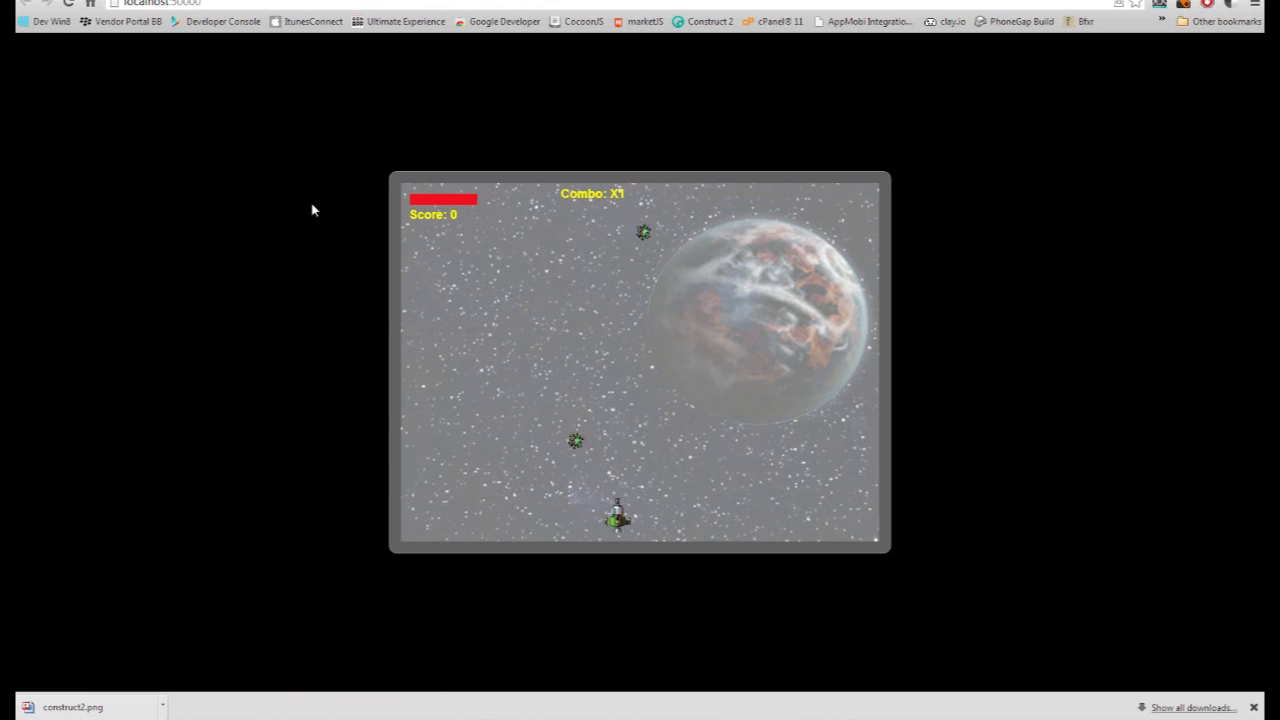
Steer the ship with arrow keys and shoot enemies to build up the combo.
key(space)
key(Left)
key(Right)
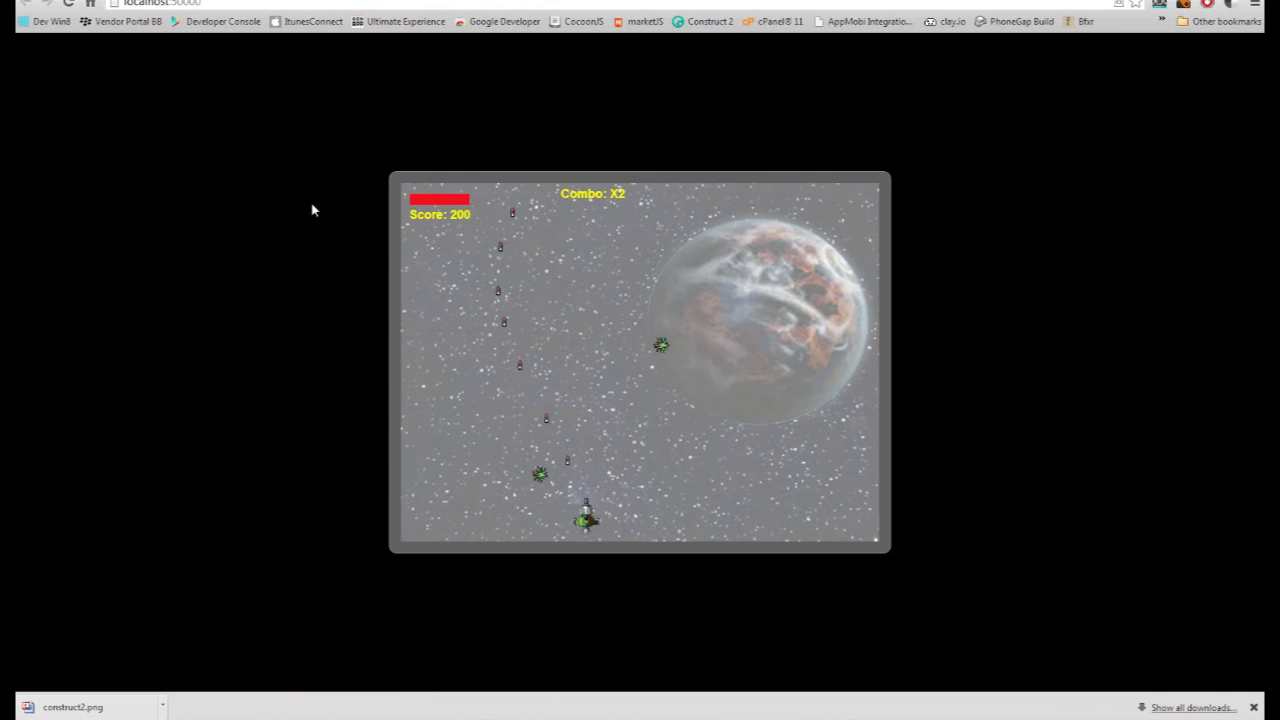
key(space)
key(Left)
key(Left)
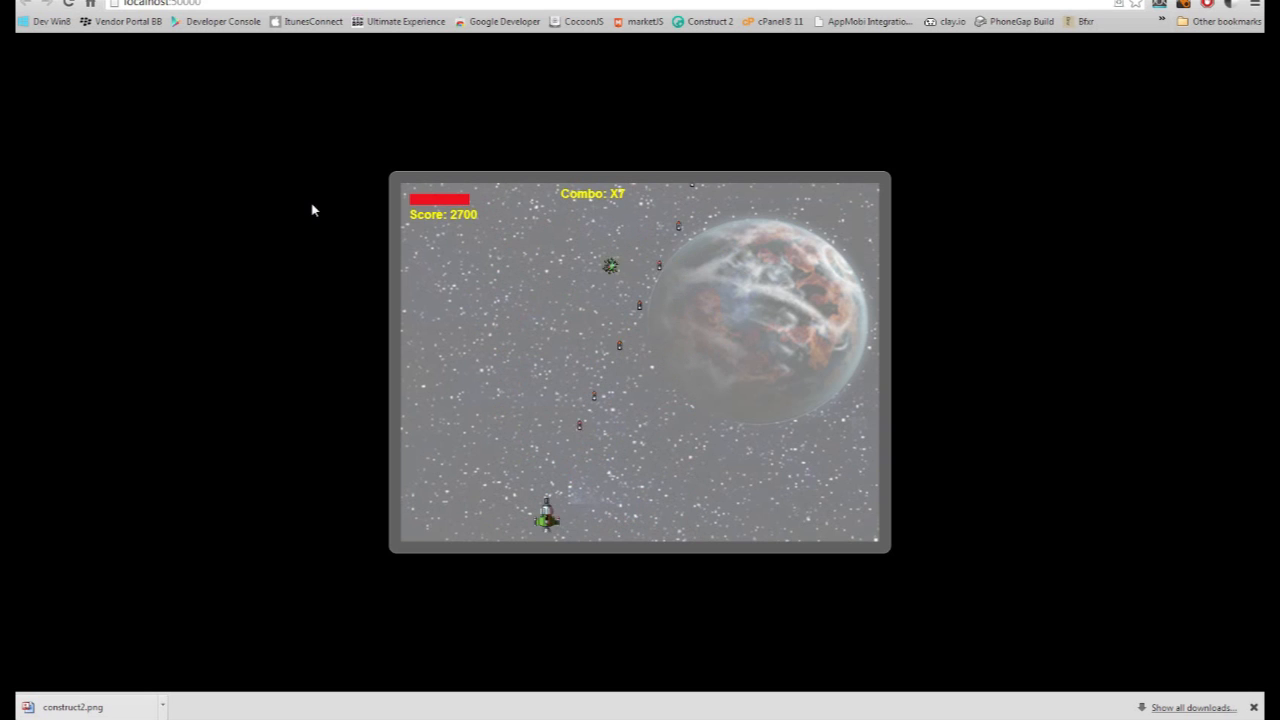
key(space)
key(Right)
key(Left)
key(space)
key(Right)
key(Right)
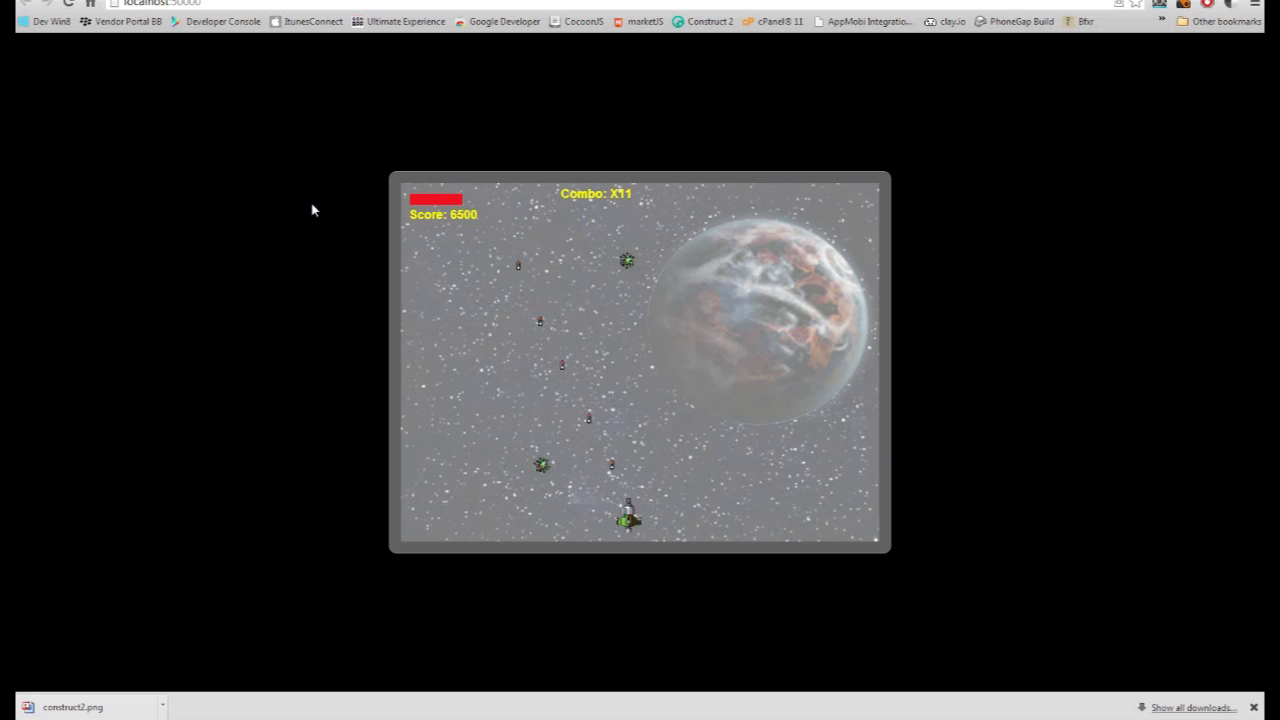
key(space)
key(Left)
key(Left)
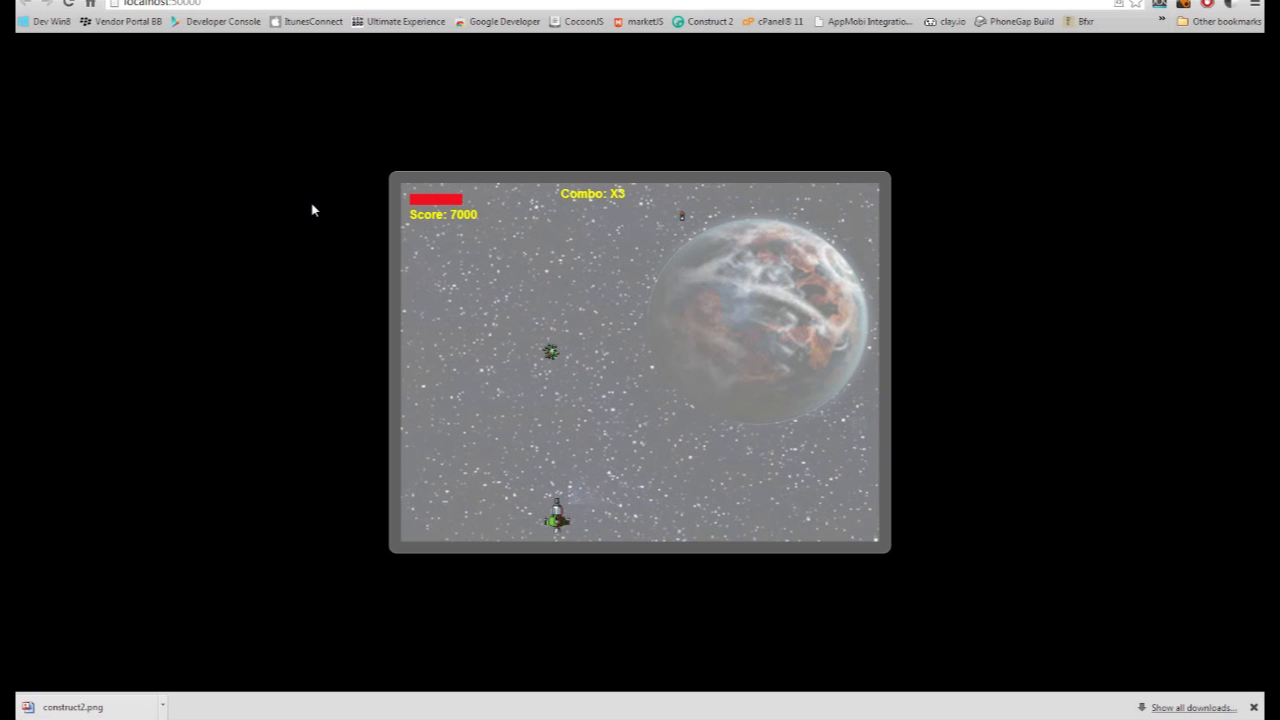
key(space)
key(Right)
key(Right)
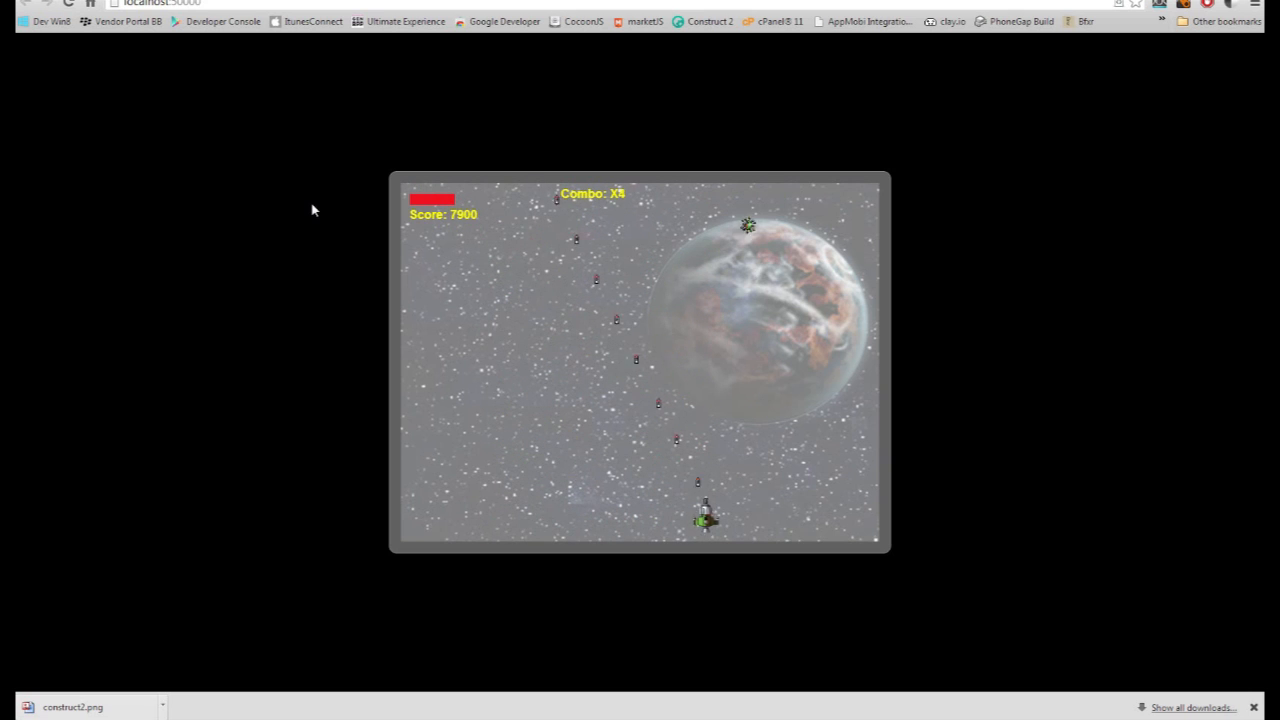
key(space)
key(Left)
key(Left)
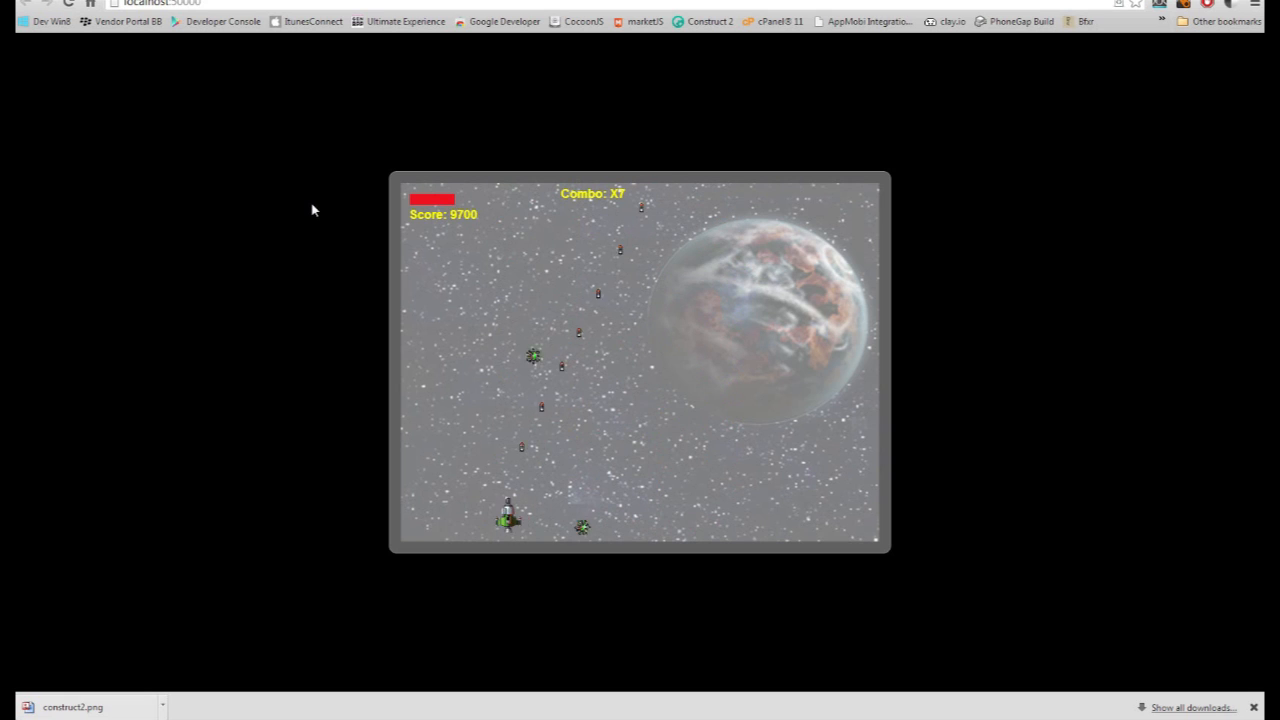
key(space)
key(Right)
key(Right)
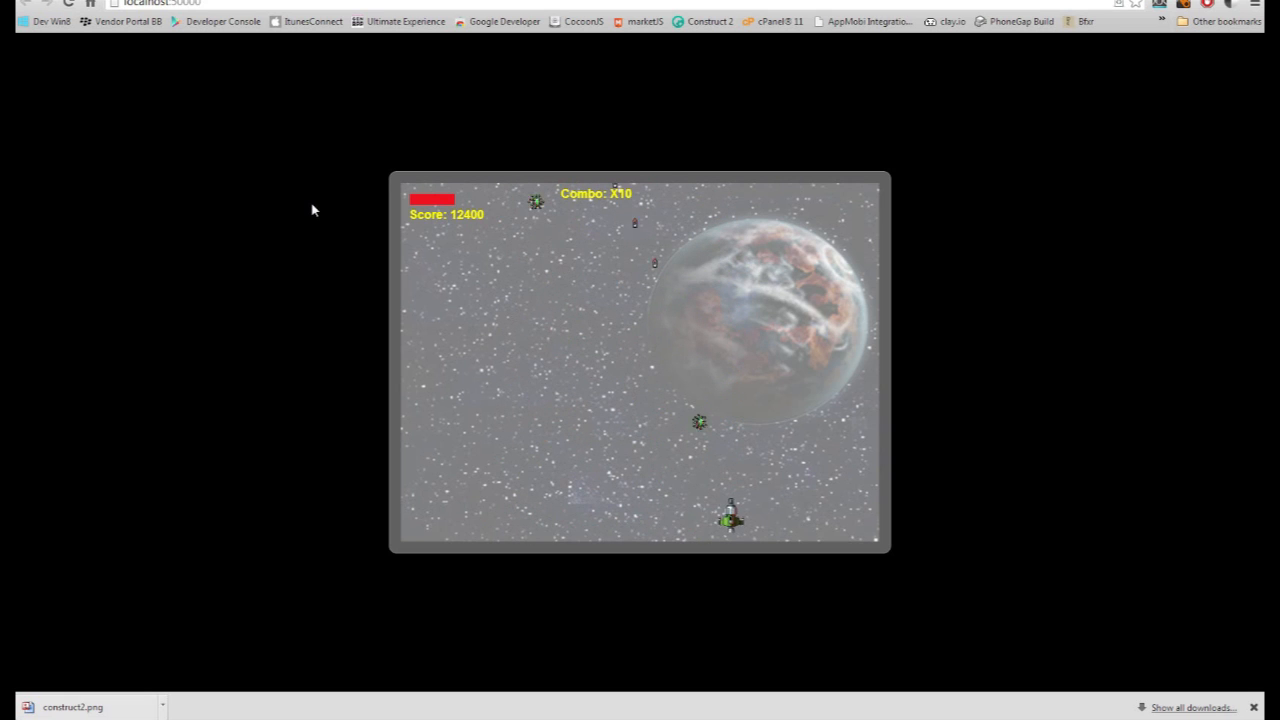
Keep shooting until Score reaches 20300 with combos up to X11, then close the preview.
key(Left)
key(space)
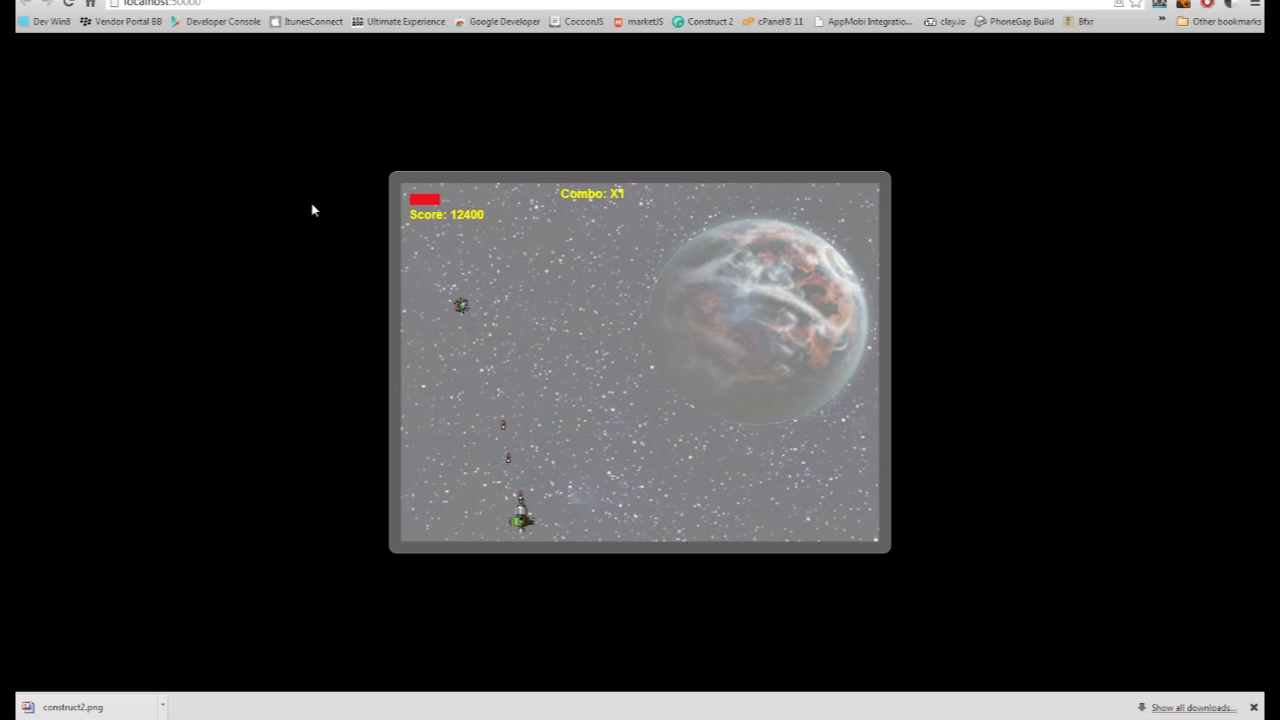
key(Right)
key(space)
key(Left)
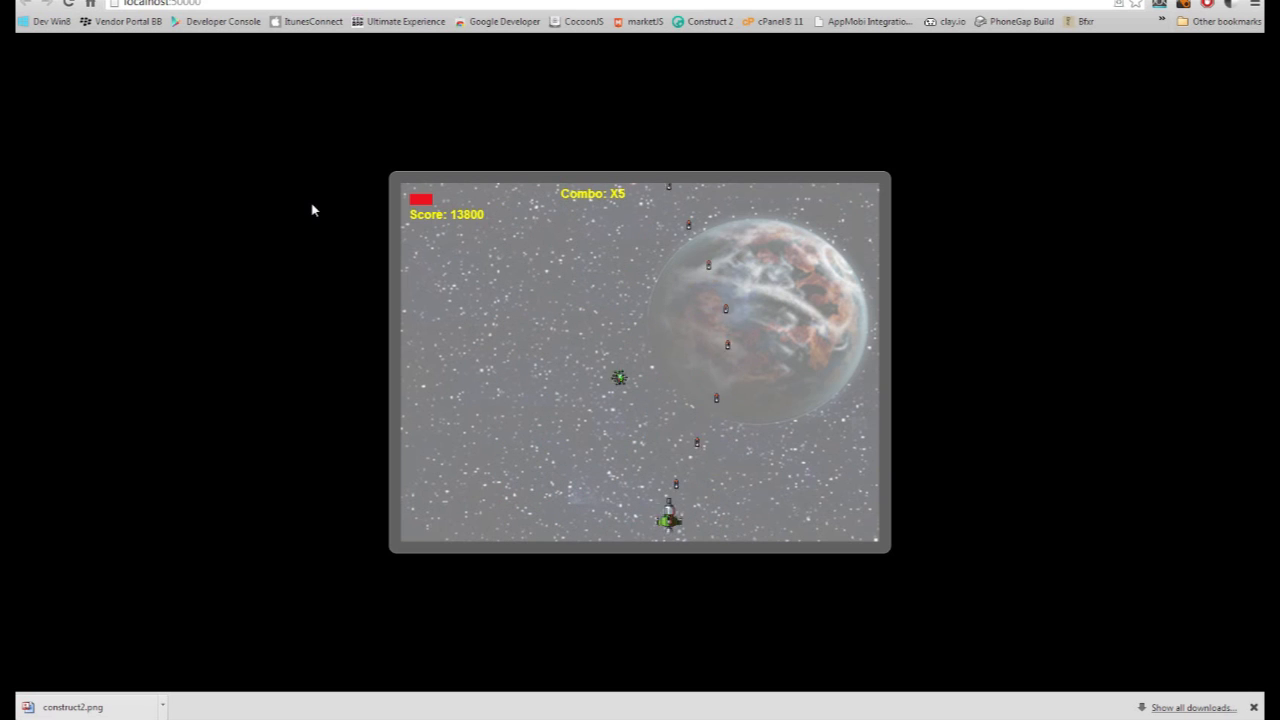
key(Right)
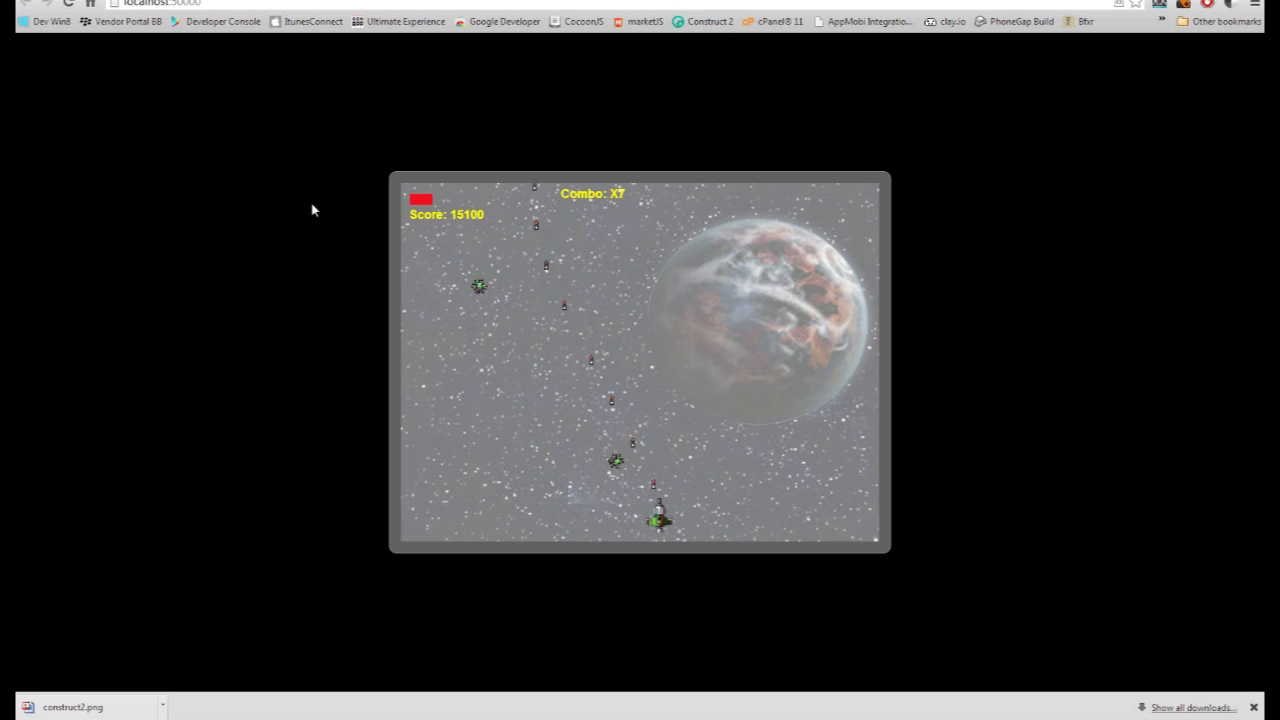
key(space)
key(Left)
key(Left)
key(space)
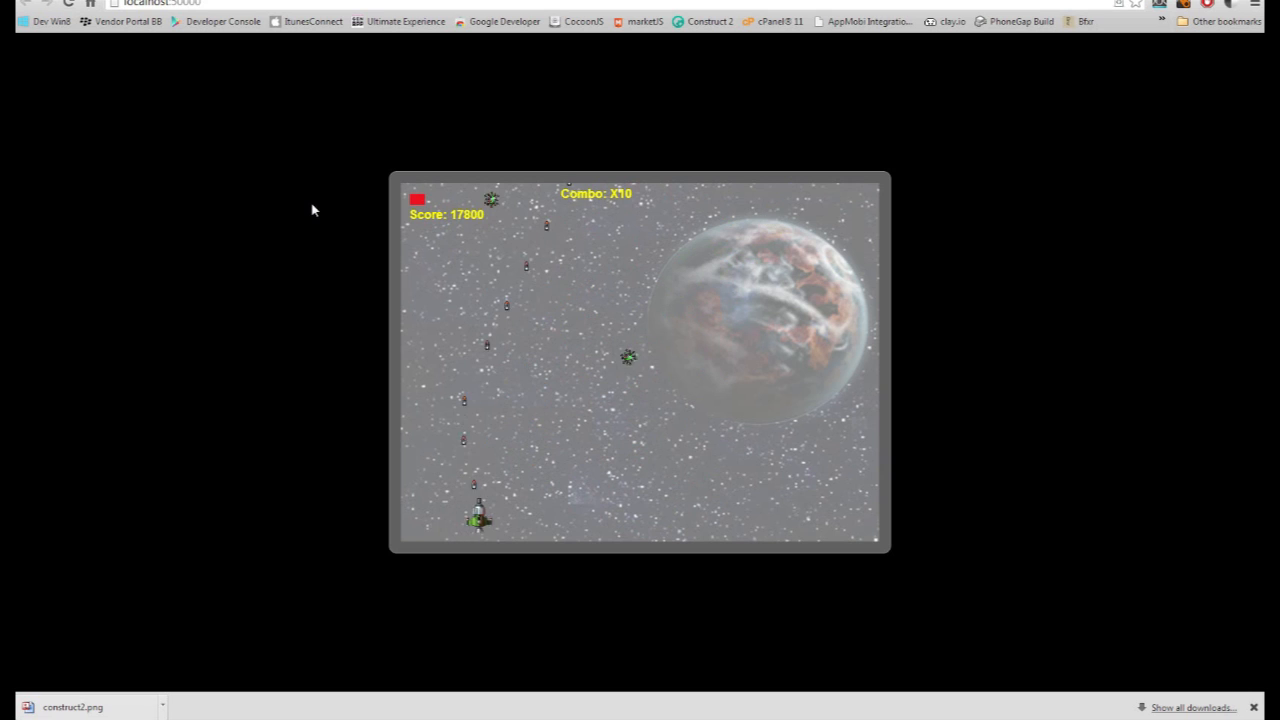
key(Right)
key(Right)
key(space)
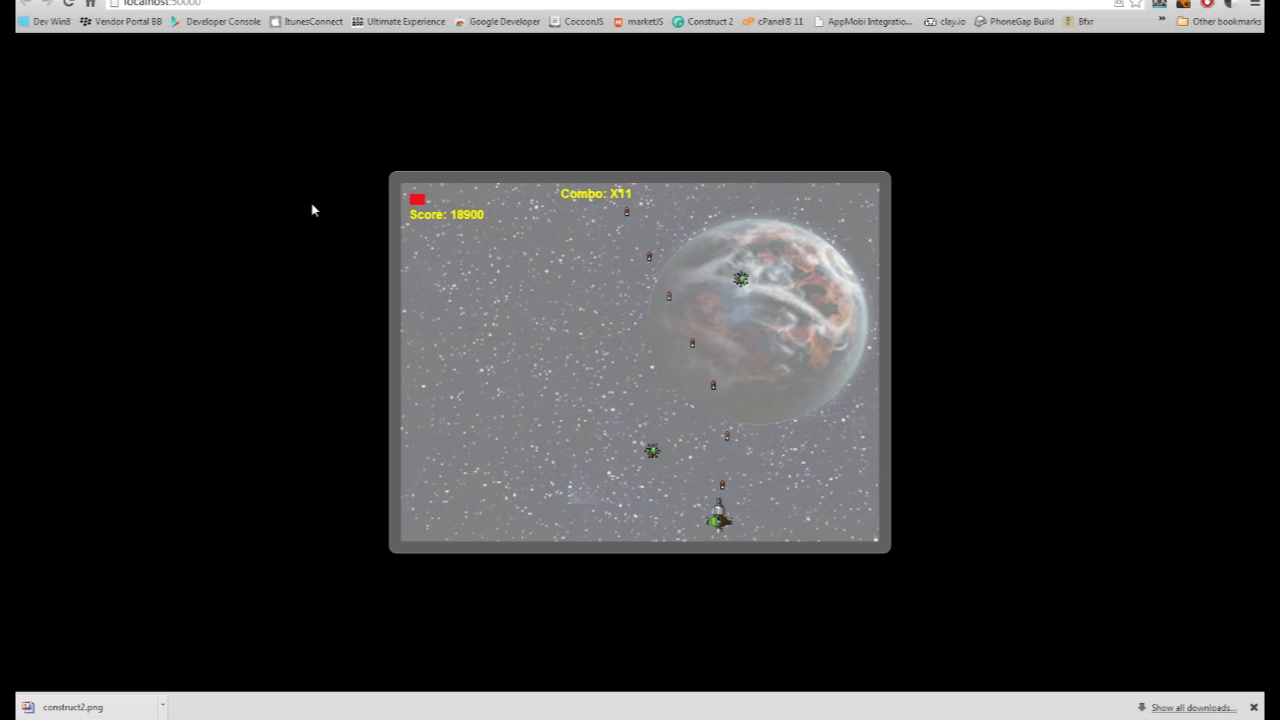
key(Left)
key(Right)
key(space)
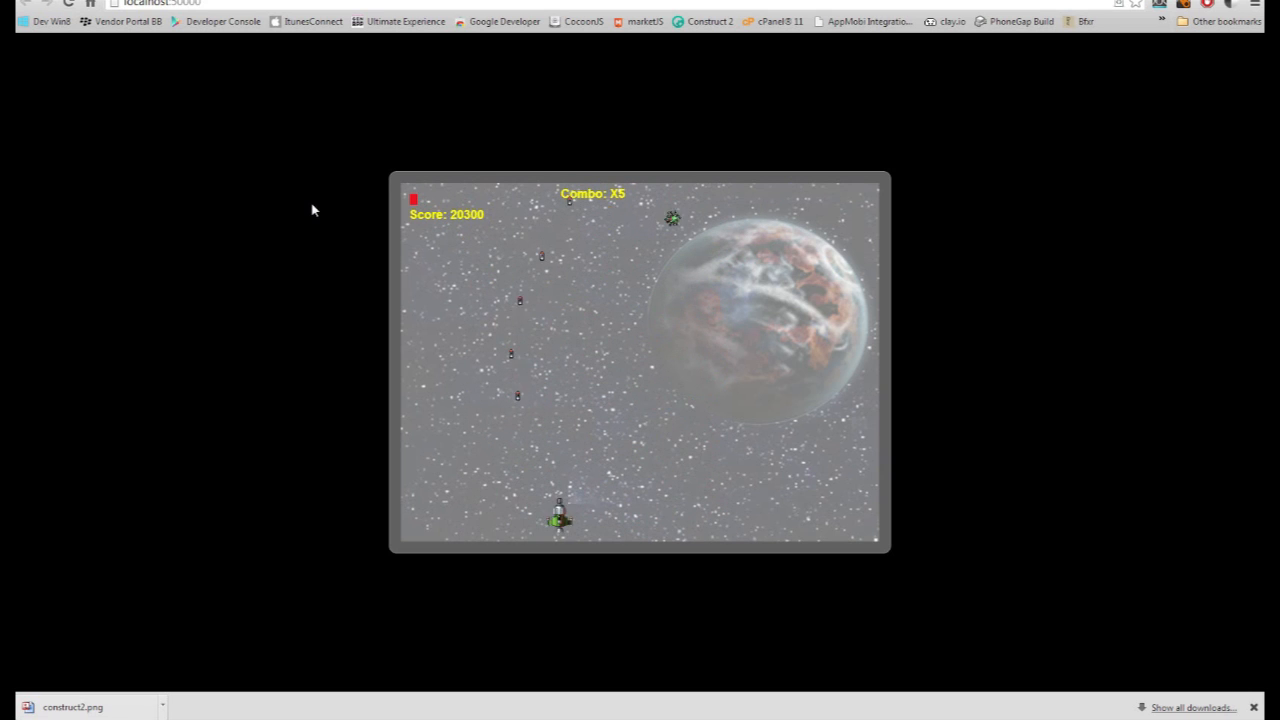
key(ctrl+Tab)
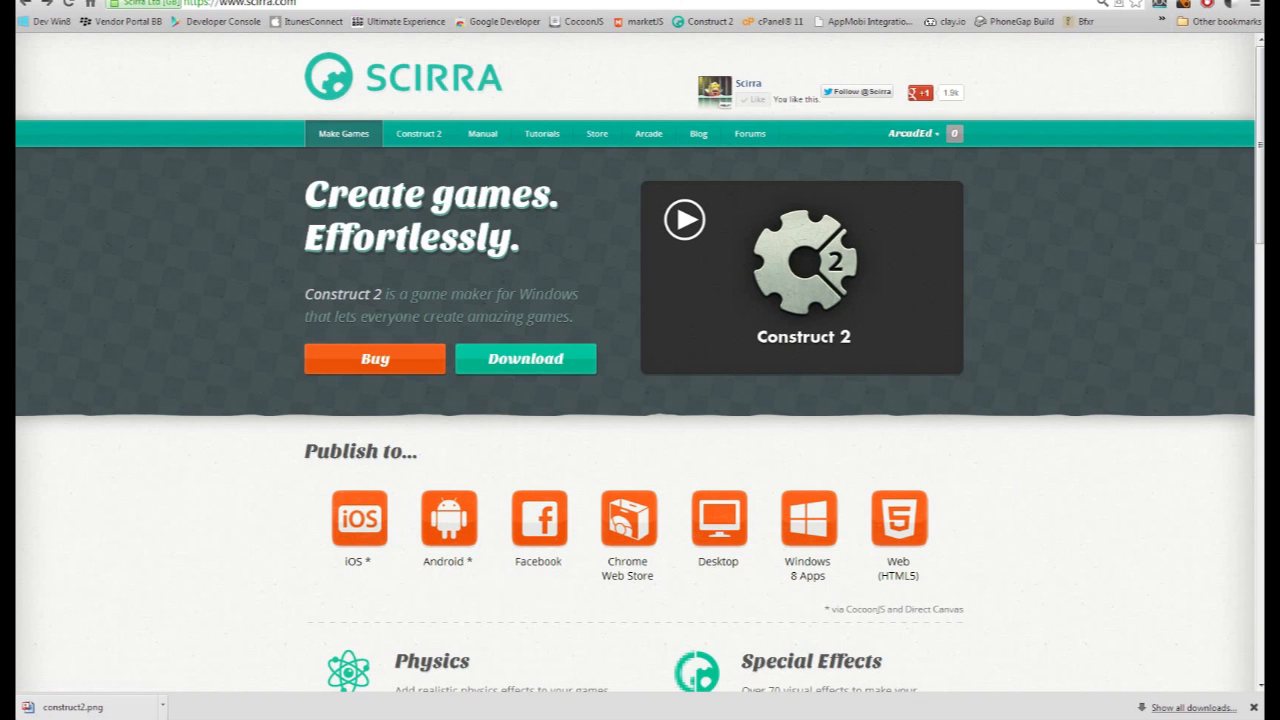
Switch from Chrome back to the Construct 2 event sheet.
key(alt+Tab)
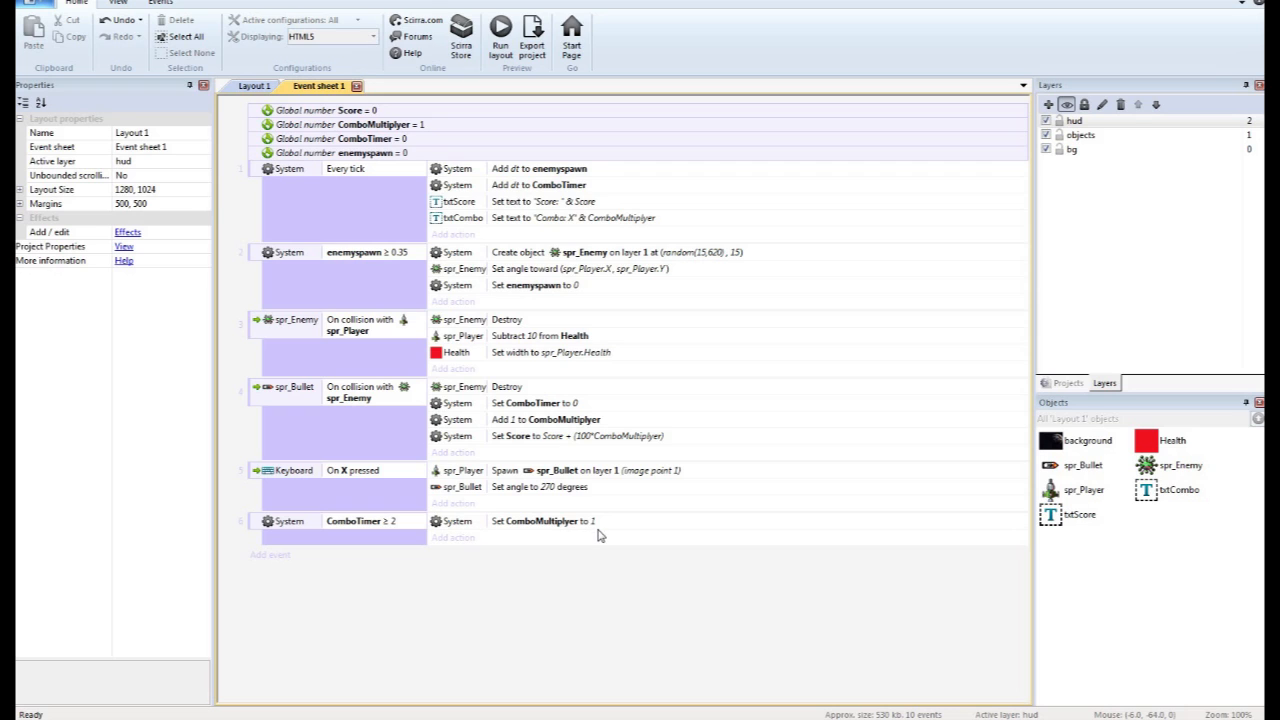
click(508, 570)
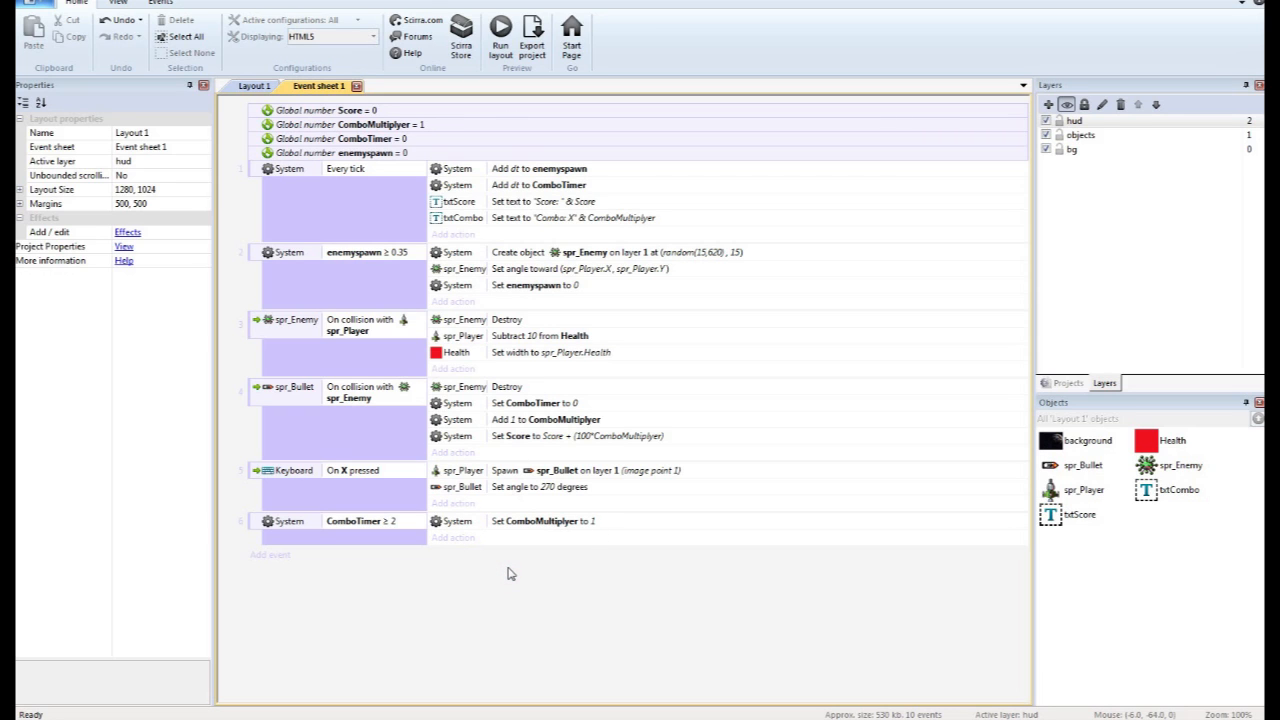